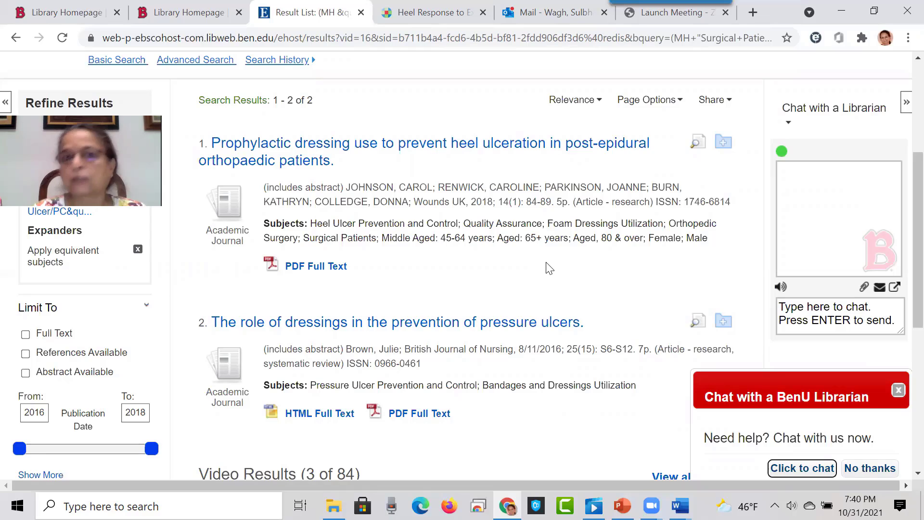
Step: Switch to the Benedictine University library site, reload its homepage, and open the academic databases list
{"action": "left_click", "coordinate": [196, 18]}
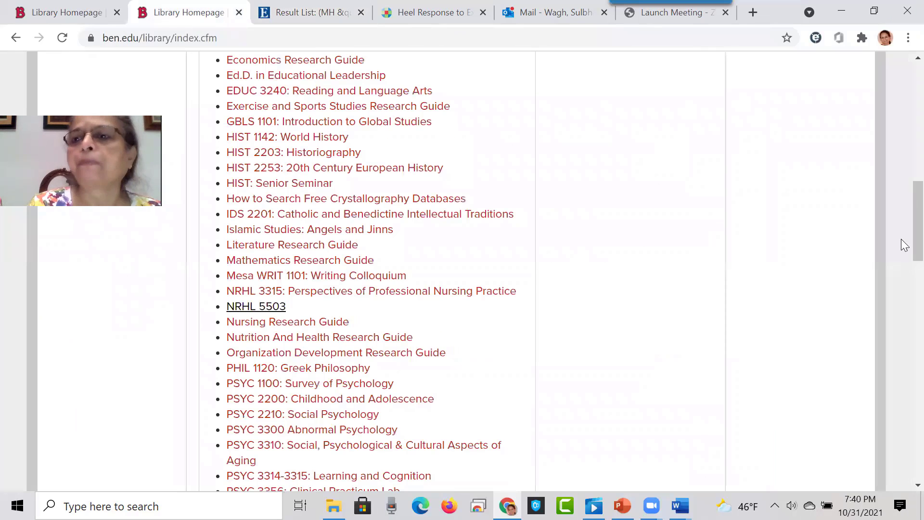
{"action": "left_click_drag", "start_coordinate": [915, 239], "coordinate": [914, 112]}
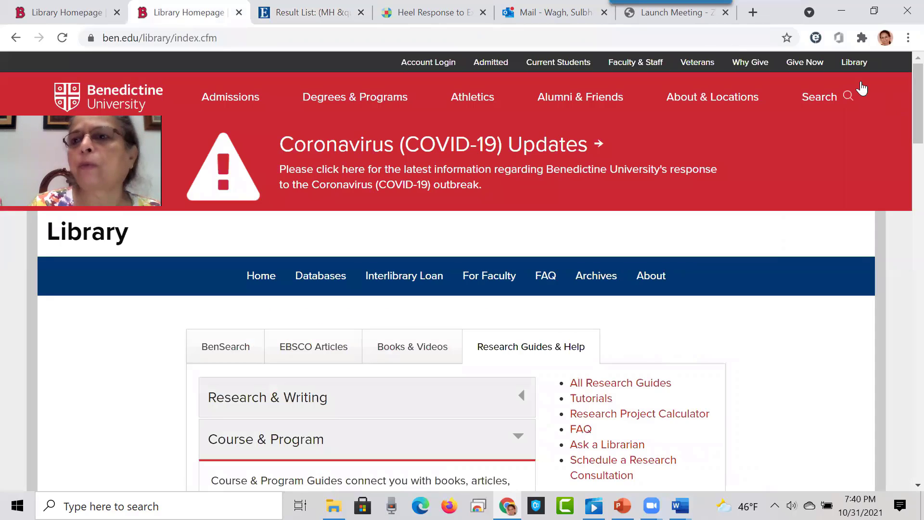
{"action": "left_click", "coordinate": [855, 63]}
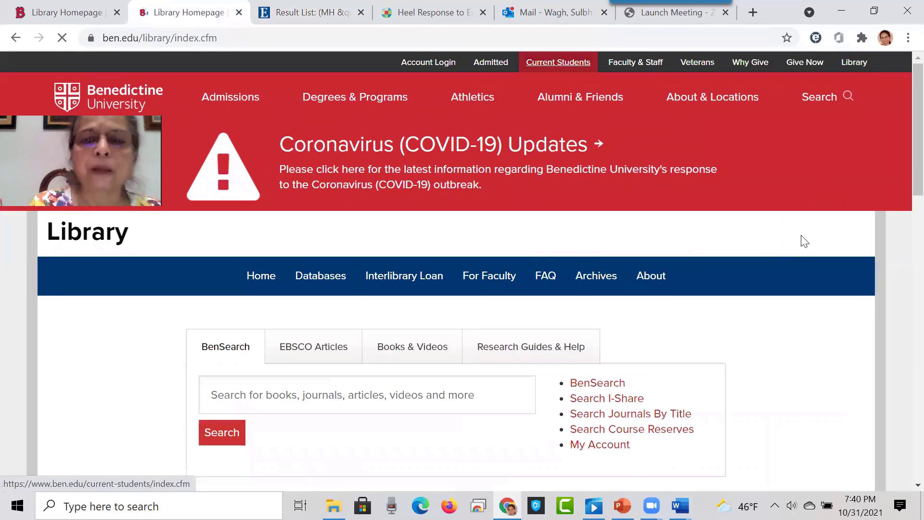
{"action": "left_click", "coordinate": [336, 280]}
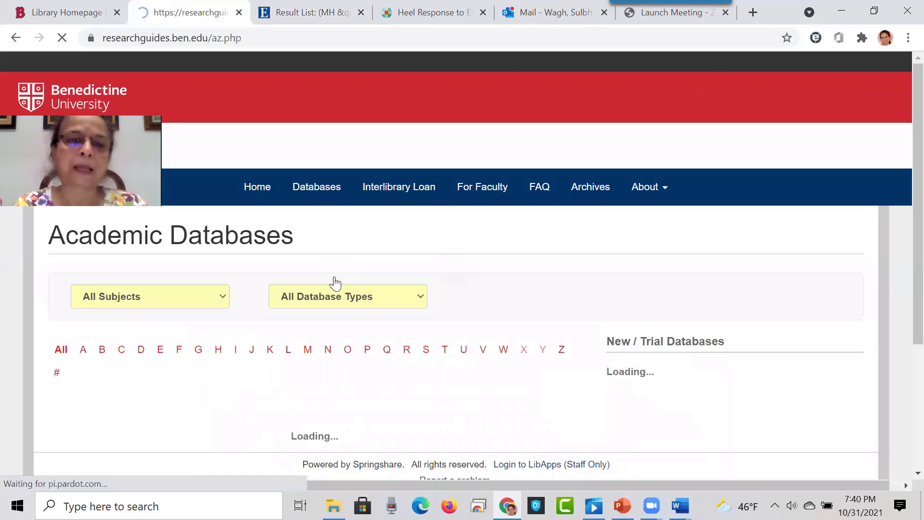
Step: Filter the academic databases by the letter P and open PubMed (.gov)
{"action": "left_click", "coordinate": [365, 353]}
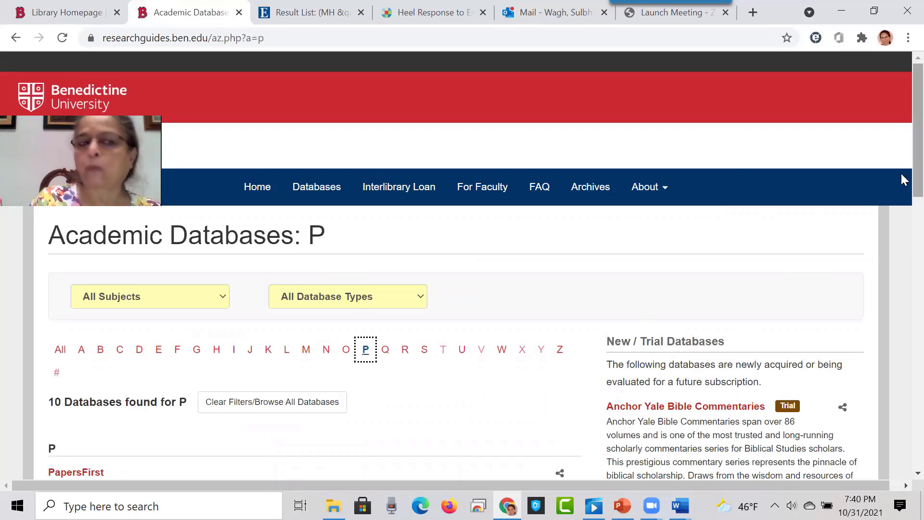
{"action": "scroll", "coordinate": [902, 174], "scroll_direction": "down", "scroll_amount": 10}
{"action": "scroll", "coordinate": [901, 174], "scroll_direction": "down", "scroll_amount": 5}
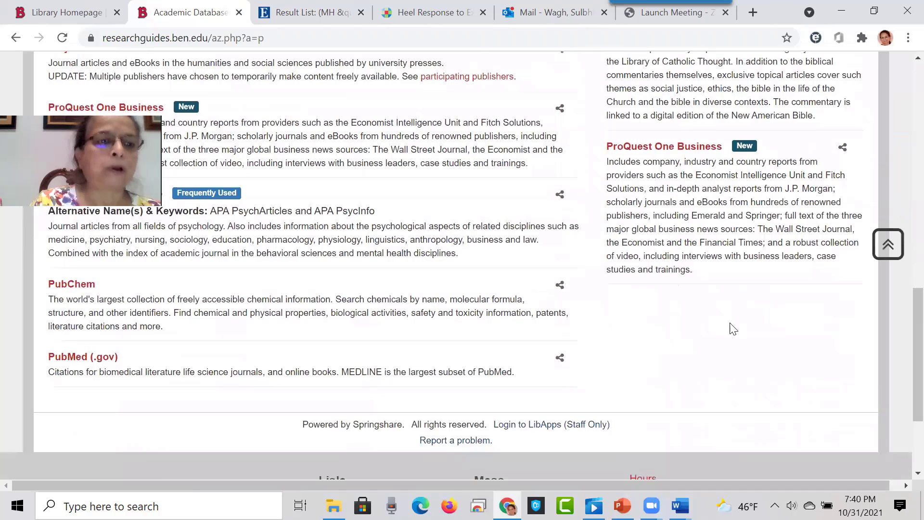
{"action": "left_click", "coordinate": [83, 359]}
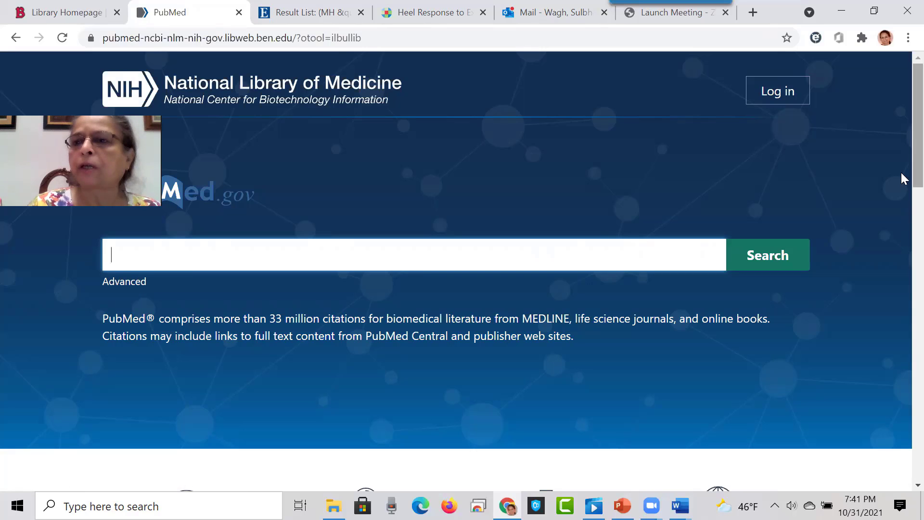
Step: Open the MeSH Database from PubMed's Explore resources
{"action": "scroll", "coordinate": [901, 175], "scroll_direction": "down", "scroll_amount": 6}
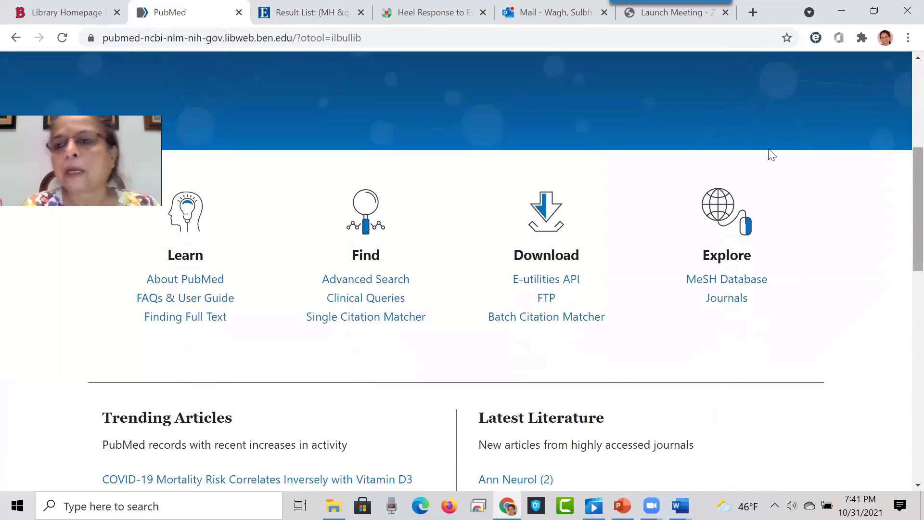
{"action": "scroll", "coordinate": [722, 227], "scroll_direction": "down", "scroll_amount": 1}
{"action": "left_click", "coordinate": [724, 217]}
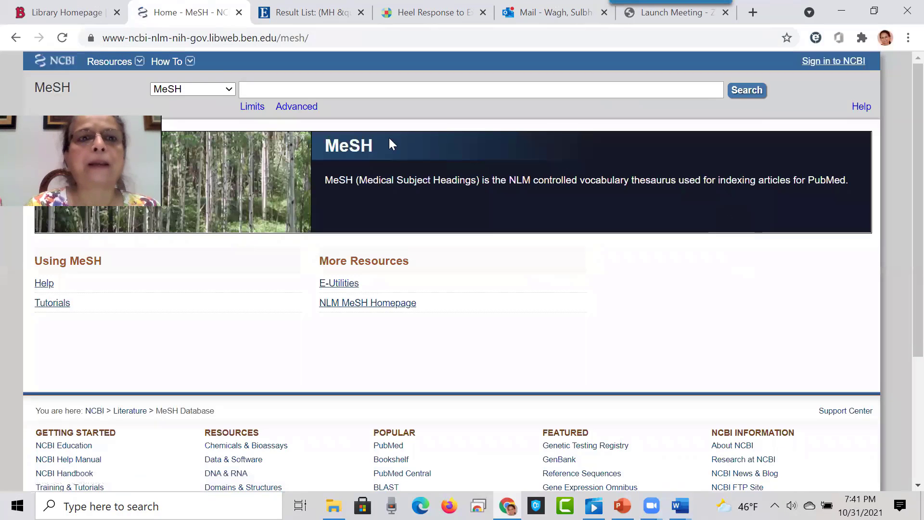
Step: Search MeSH for "Surgery" and open the "Surgical Procedures, Operative" heading
{"action": "left_click", "coordinate": [287, 90]}
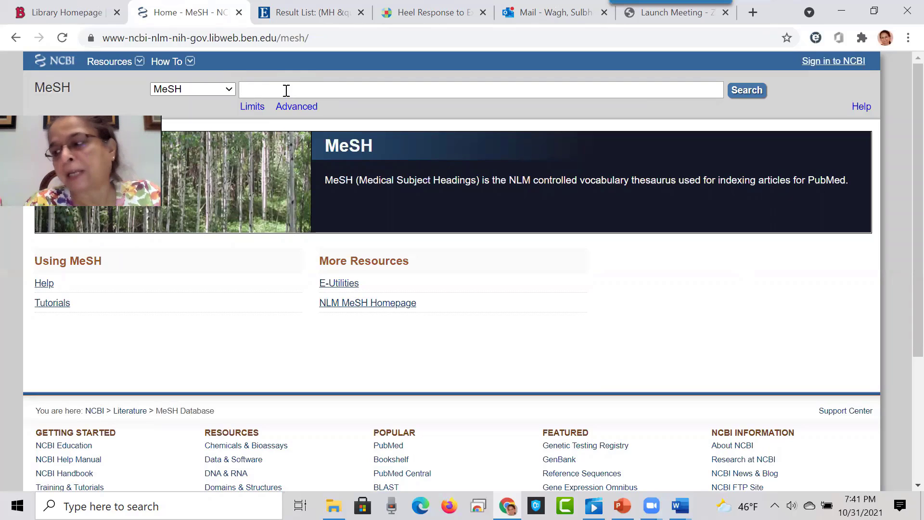
{"action": "type", "text": "S"}
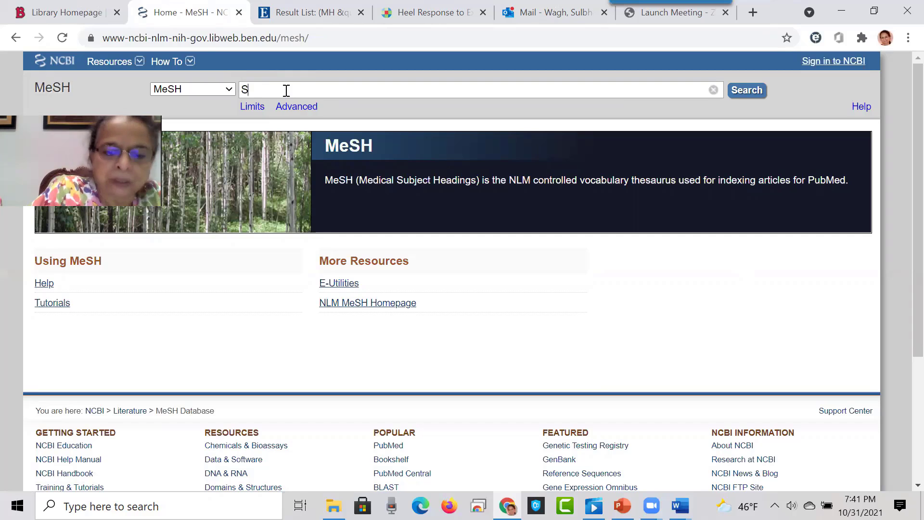
{"action": "type", "text": "urgery"}
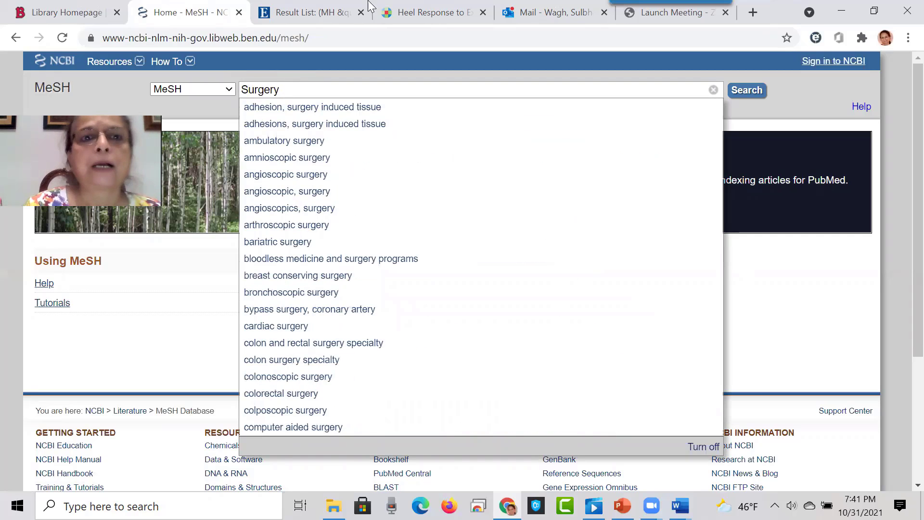
{"action": "left_click", "coordinate": [739, 91]}
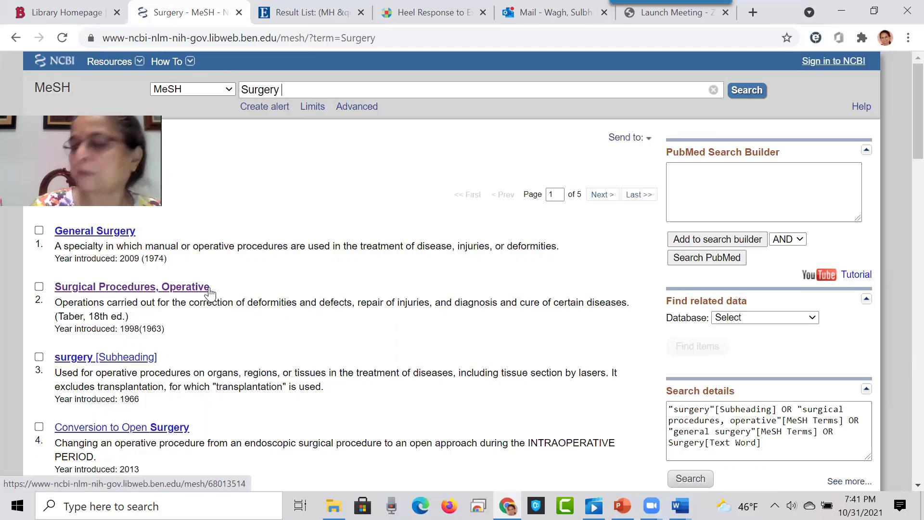
{"action": "left_click", "coordinate": [76, 293]}
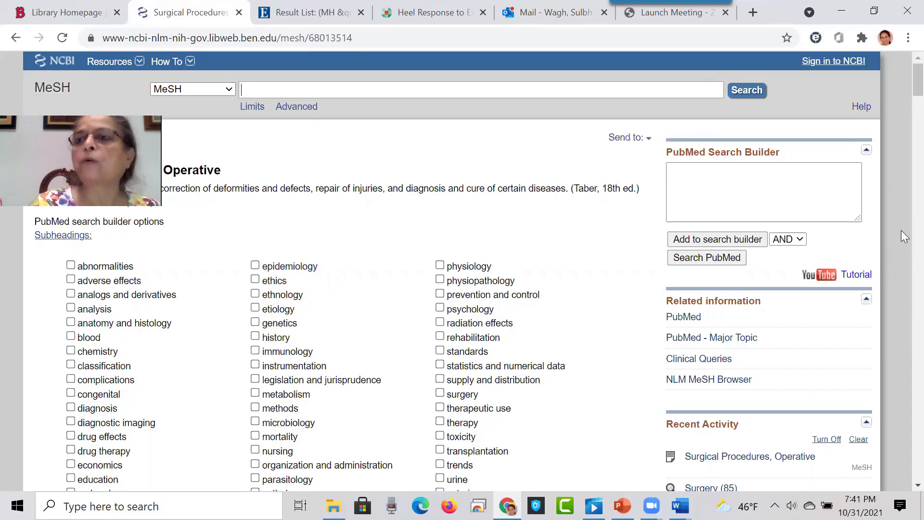
Step: Review the subheadings of "Surgical Procedures, Operative" and add the unrestricted heading to the PubMed search builder
{"action": "scroll", "coordinate": [901, 217], "scroll_direction": "down", "scroll_amount": 3}
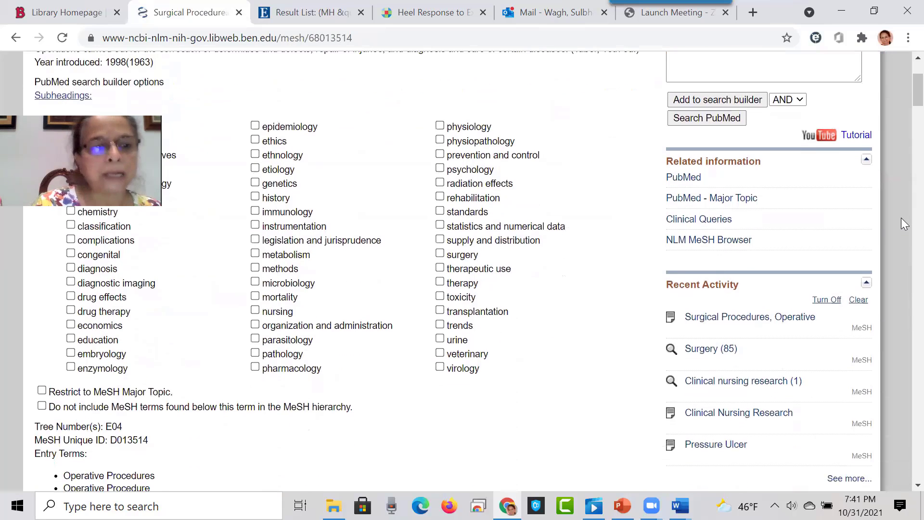
{"action": "scroll", "coordinate": [901, 218], "scroll_direction": "down", "scroll_amount": 1}
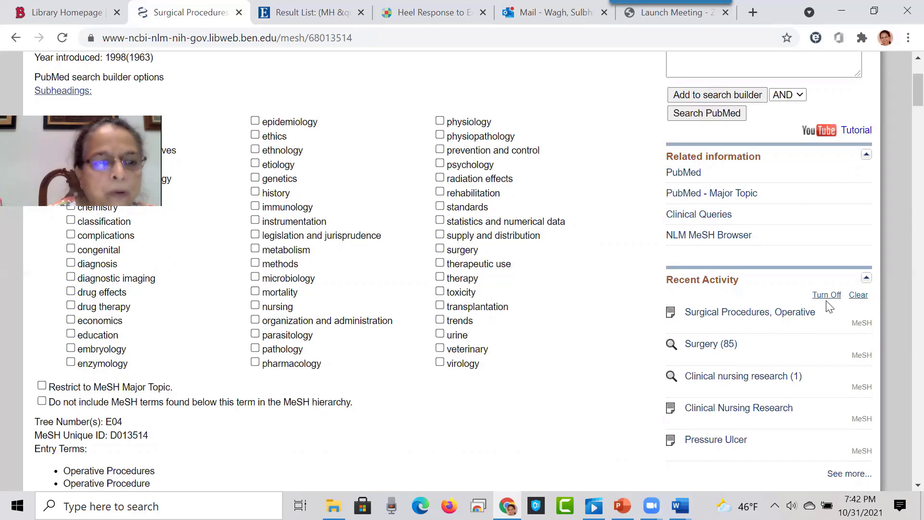
{"action": "scroll", "coordinate": [829, 307], "scroll_direction": "up", "scroll_amount": 3}
{"action": "scroll", "coordinate": [827, 306], "scroll_direction": "down", "scroll_amount": 1}
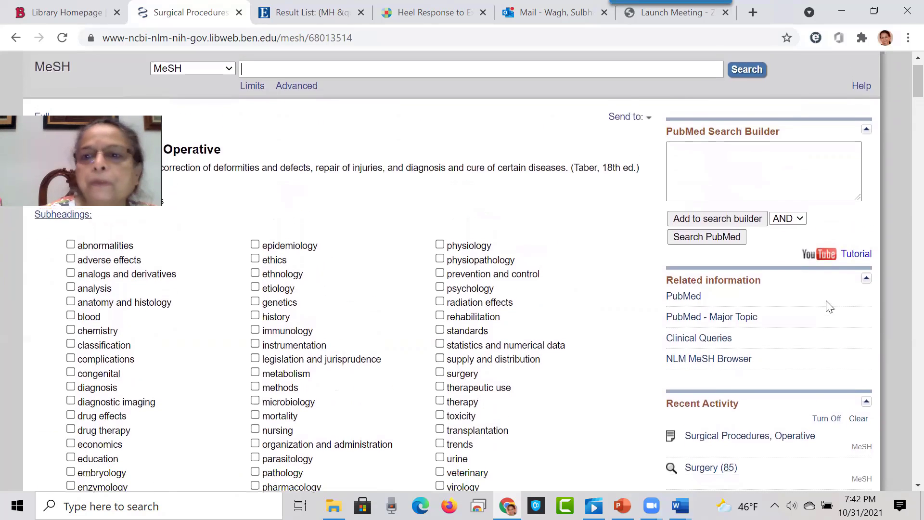
{"action": "scroll", "coordinate": [848, 312], "scroll_direction": "up", "scroll_amount": 1}
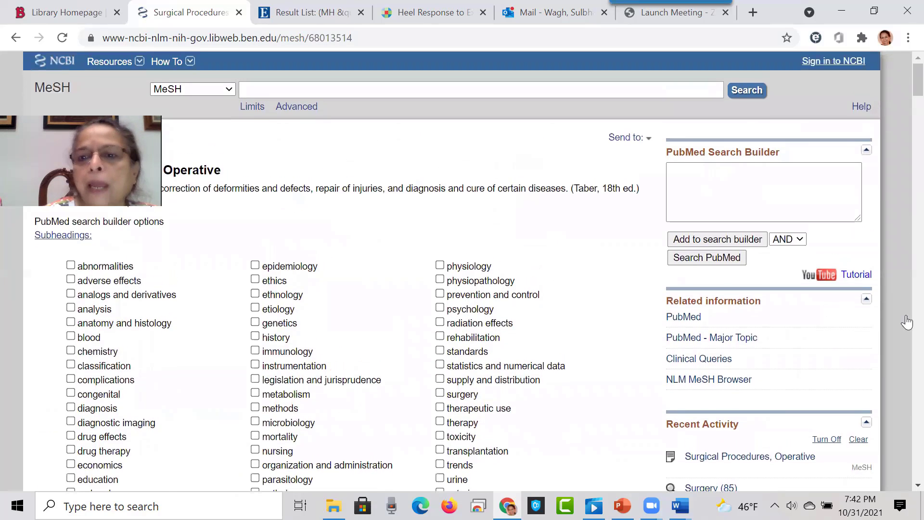
{"action": "left_click", "coordinate": [740, 246]}
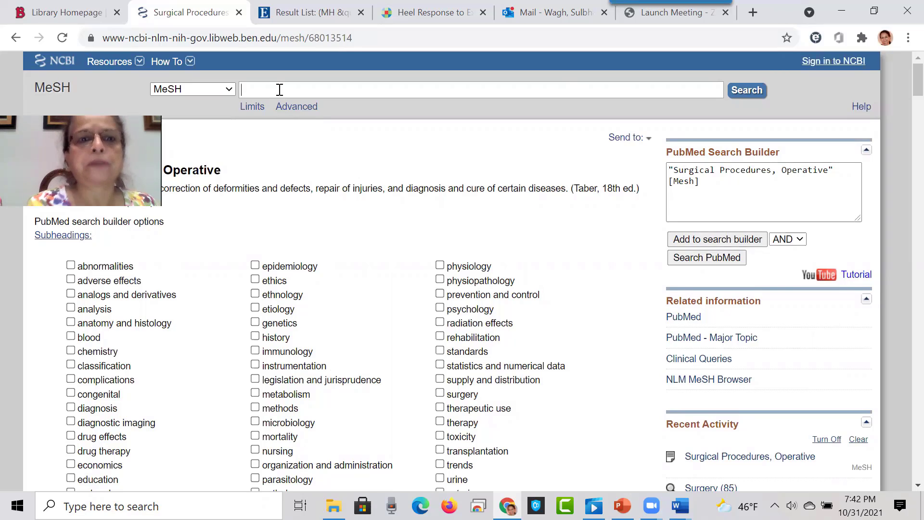
Step: Look up the "Heel" heading in MeSH and add it to the PubMed search builder with AND
{"action": "type", "text": "H"}
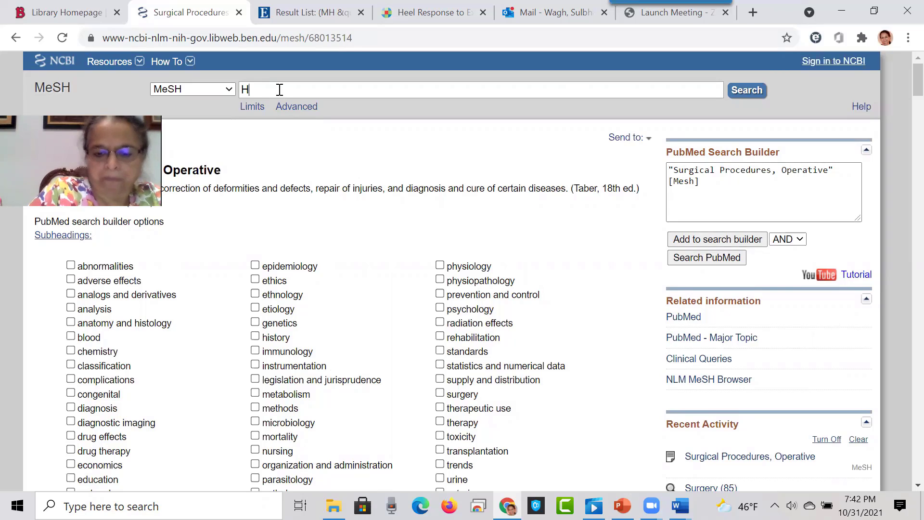
{"action": "type", "text": "eel"}
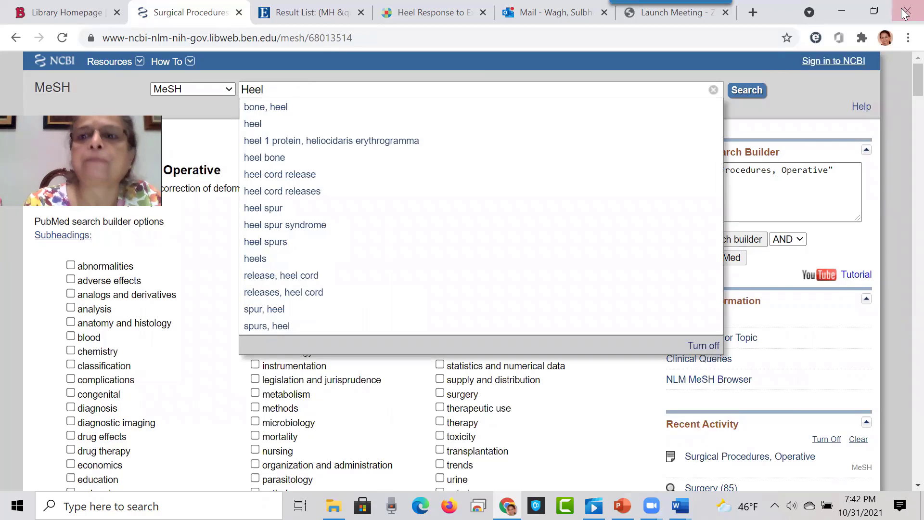
{"action": "left_click", "coordinate": [736, 92]}
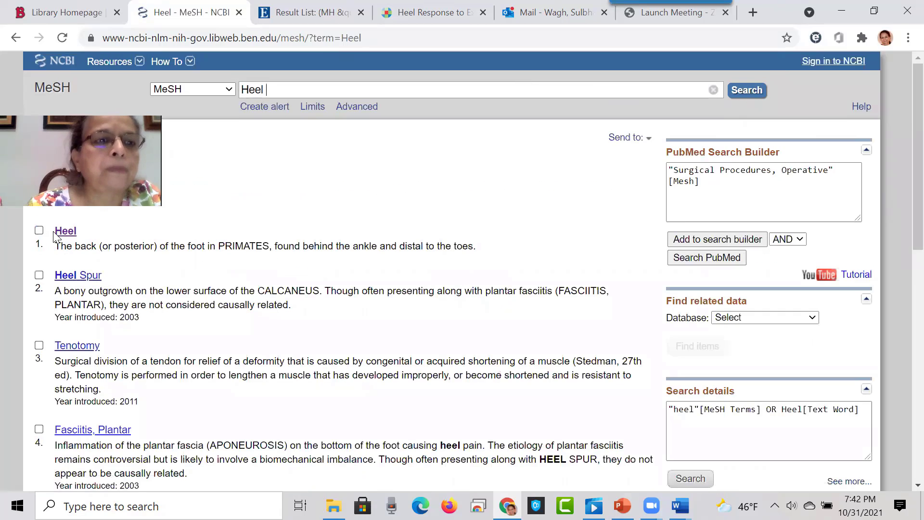
{"action": "left_click", "coordinate": [65, 232]}
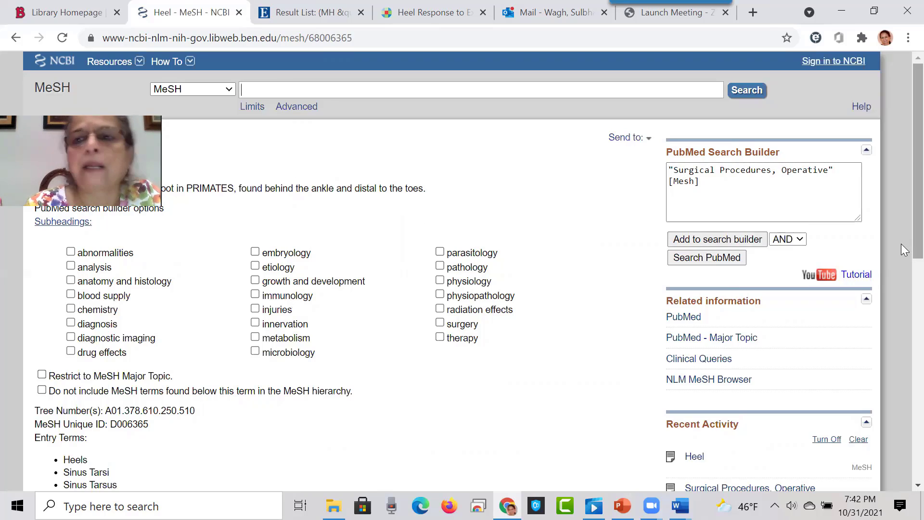
{"action": "left_click", "coordinate": [711, 240]}
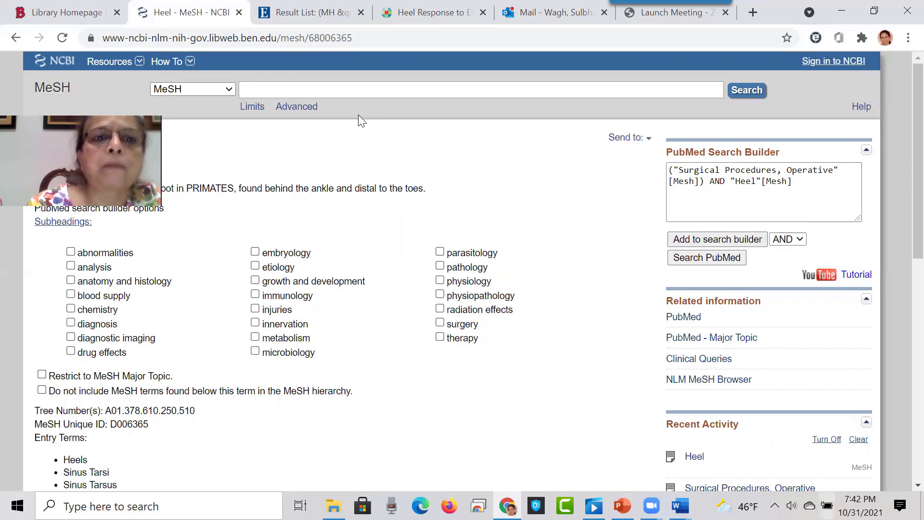
Step: Search MeSH for "pressure ulcers" and add the Pressure Ulcer heading to the PubMed search builder with AND
{"action": "left_click", "coordinate": [284, 90]}
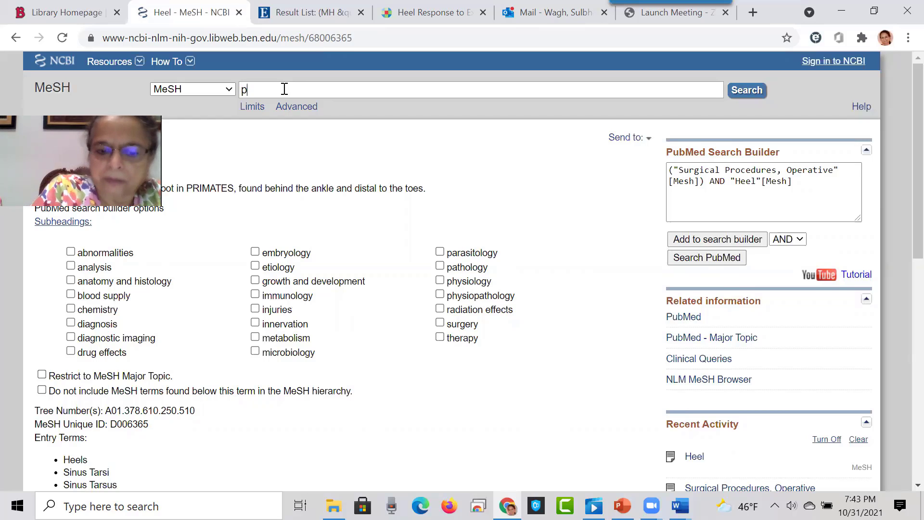
{"action": "type", "text": "u"}
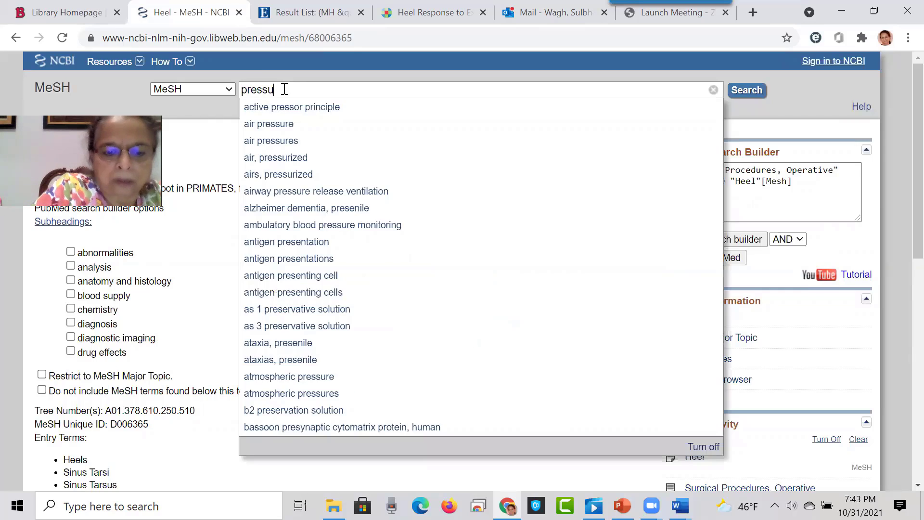
{"action": "type", "text": "re"}
{"action": "type", "text": " ulc"}
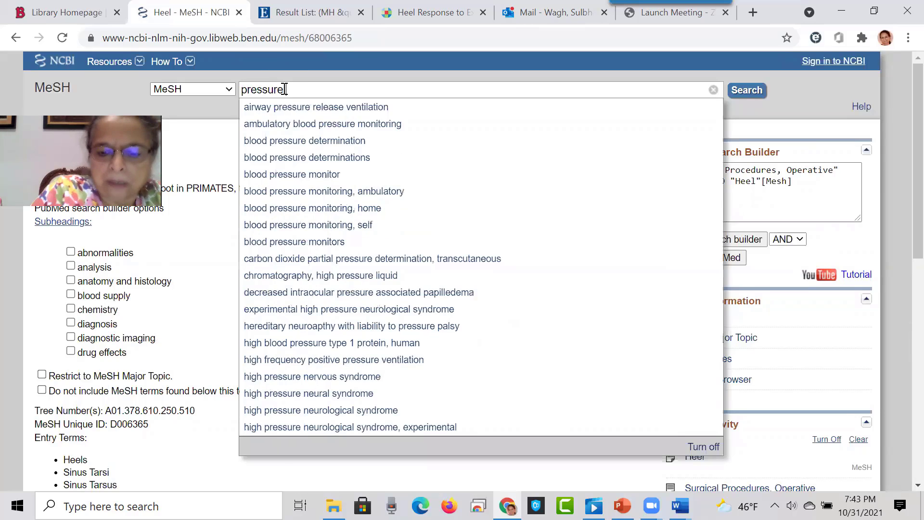
{"action": "type", "text": "ers"}
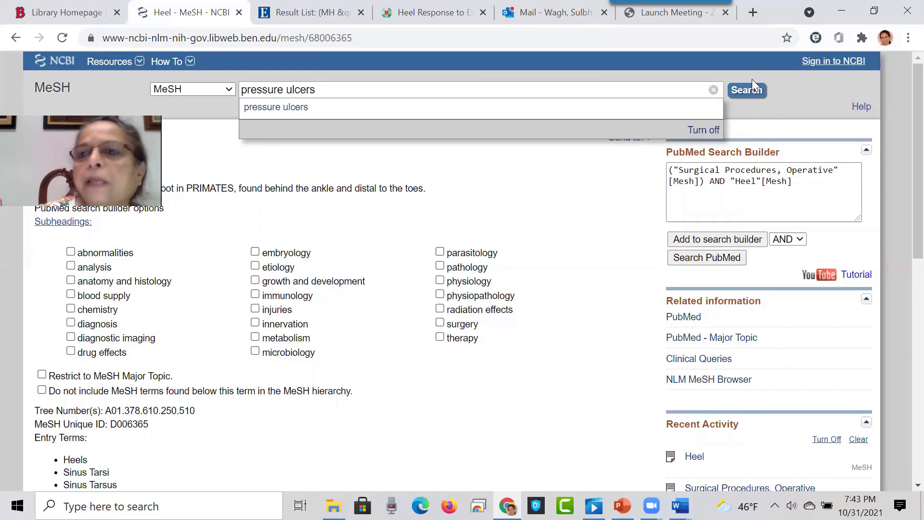
{"action": "left_click", "coordinate": [748, 94]}
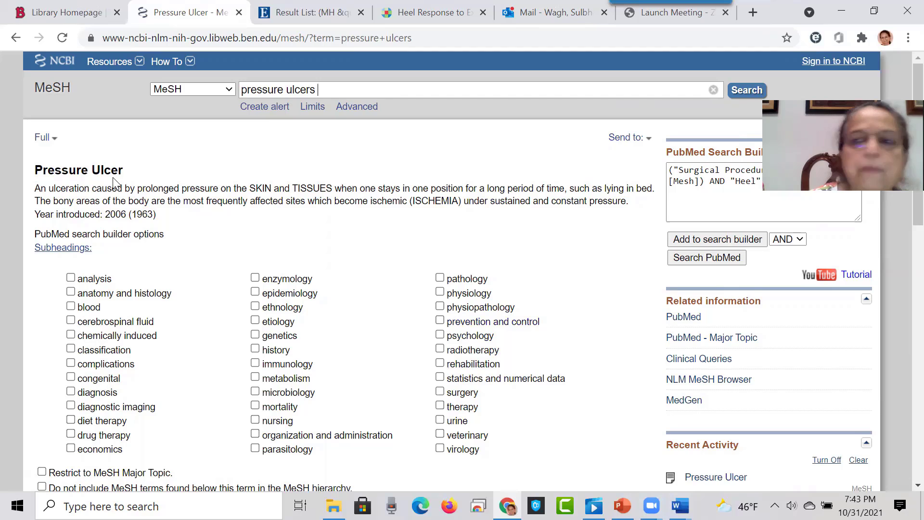
{"action": "left_click", "coordinate": [738, 239]}
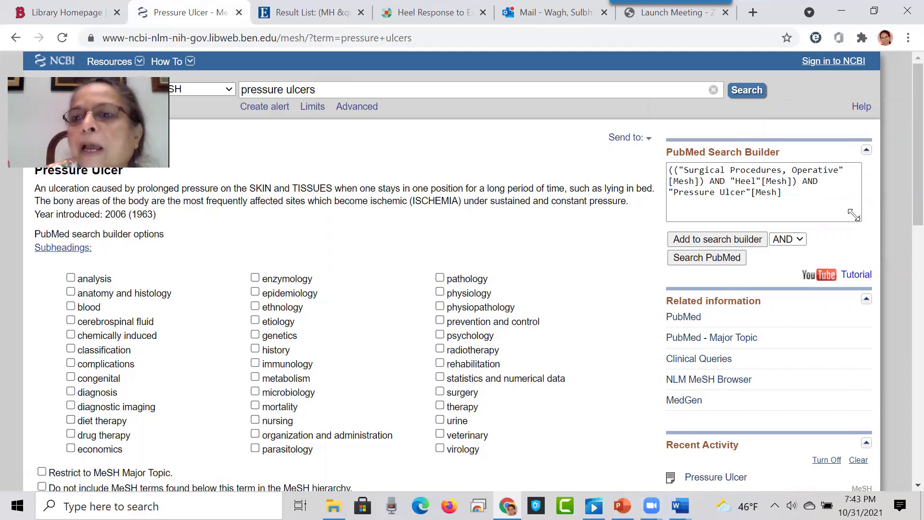
Step: Append the truncated keyword "AND nurs*" to the end of the query in the PubMed search builder
{"action": "left_click", "coordinate": [792, 197]}
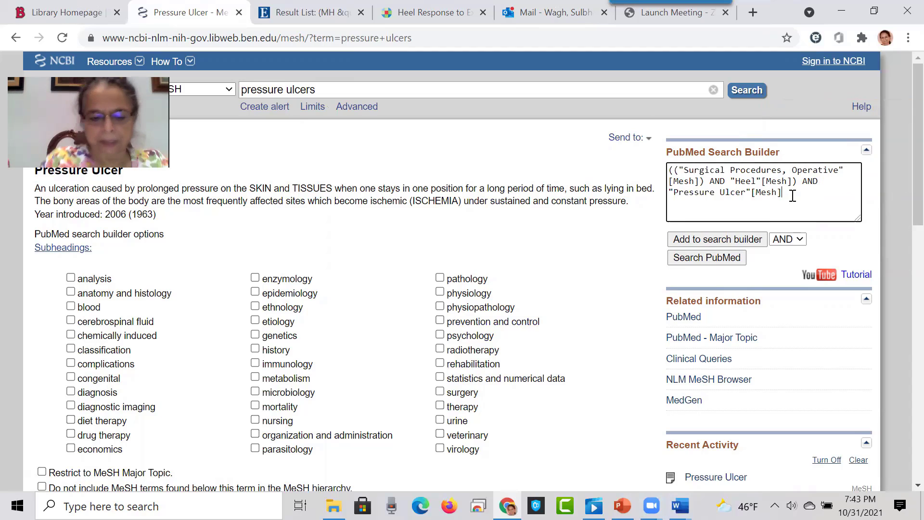
{"action": "type", "text": "A"}
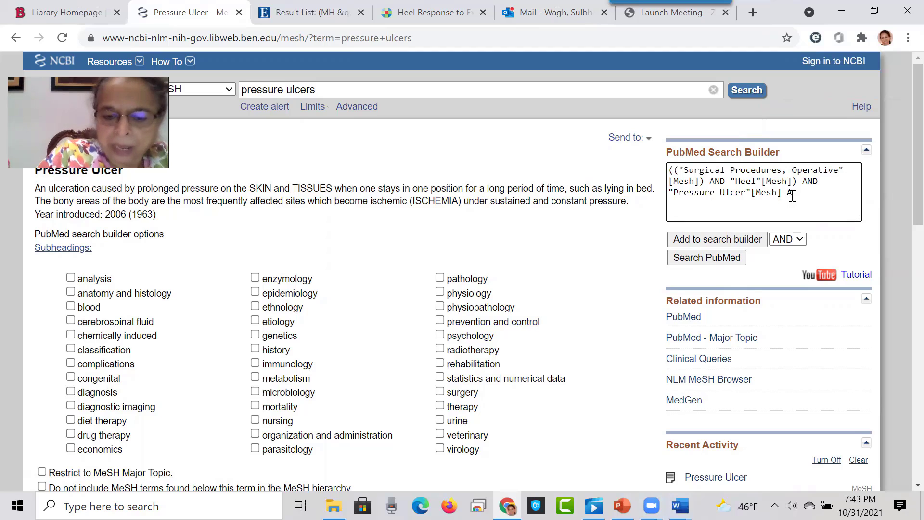
{"action": "type", "text": "ND "}
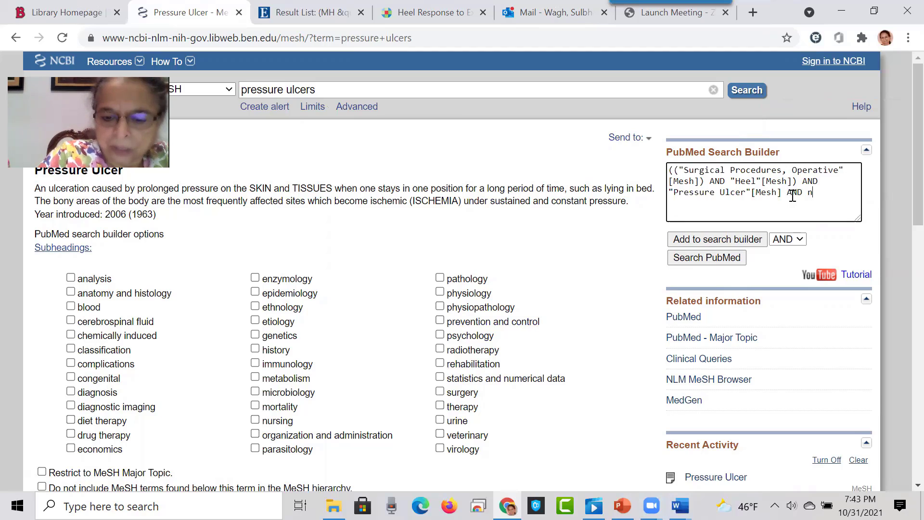
{"action": "type", "text": "nurs"}
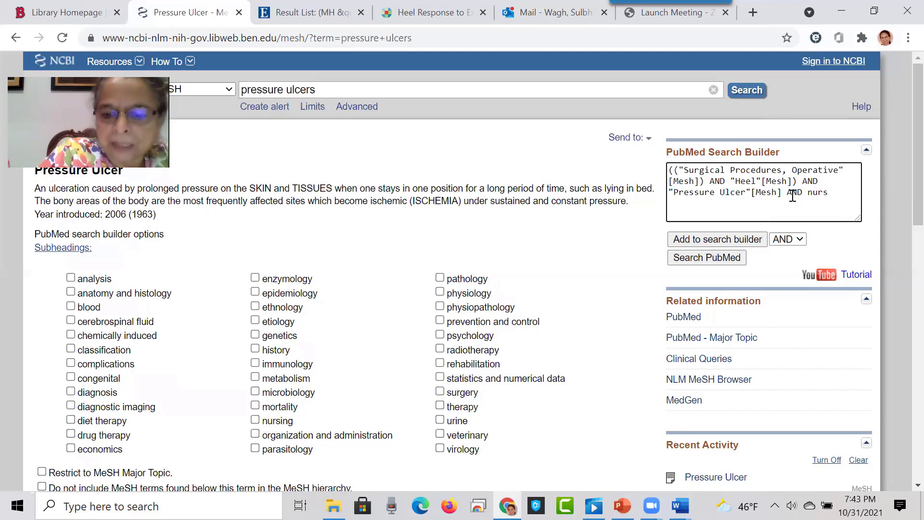
{"action": "type", "text": "*"}
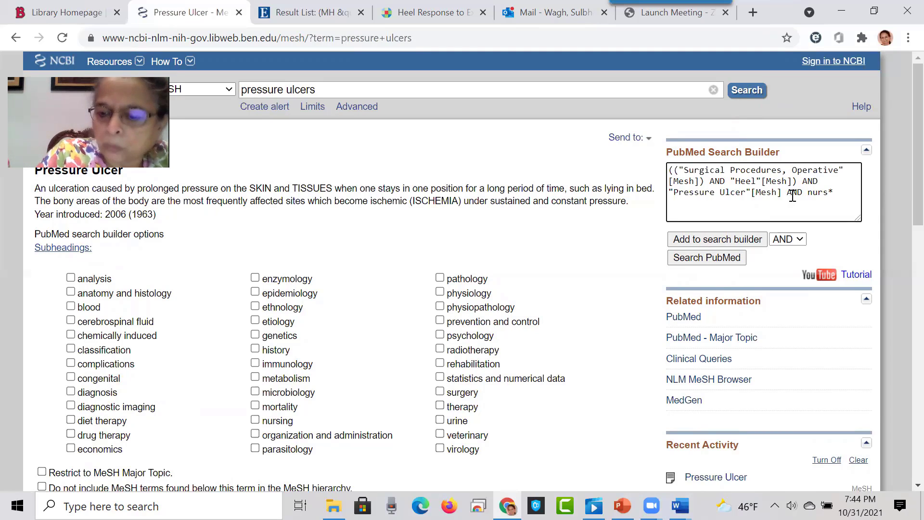
Step: Restrict nurs* to the affiliation field by adding the [AD] tag in the search builder, and run the query in PubMed
{"action": "type", "text": "["}
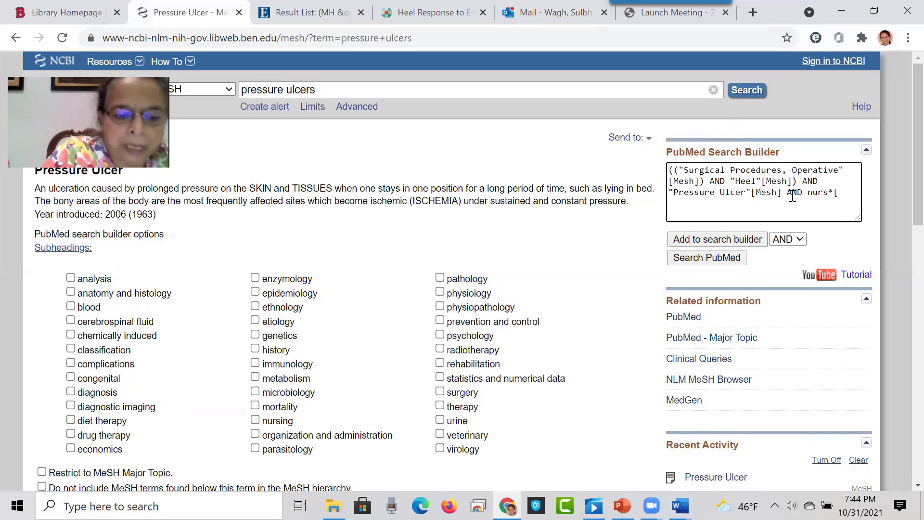
{"action": "type", "text": "AD"}
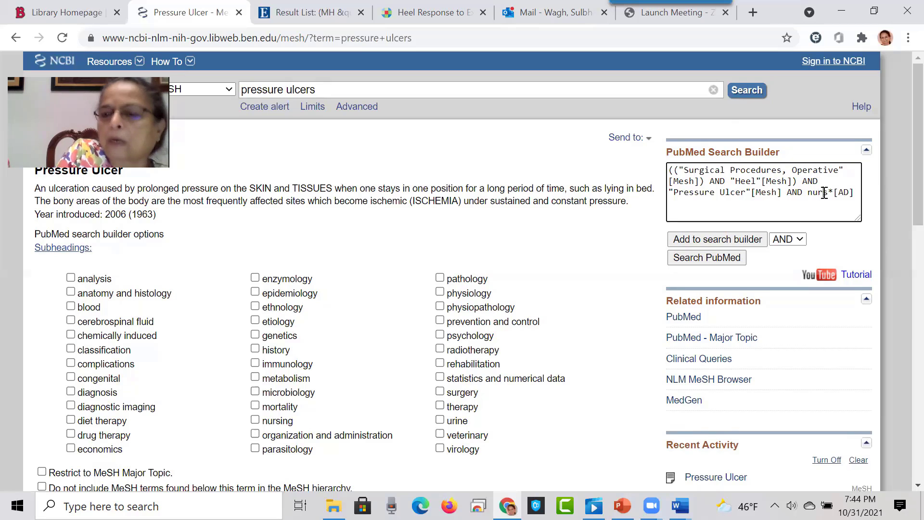
{"action": "key", "text": "BackSpace"}
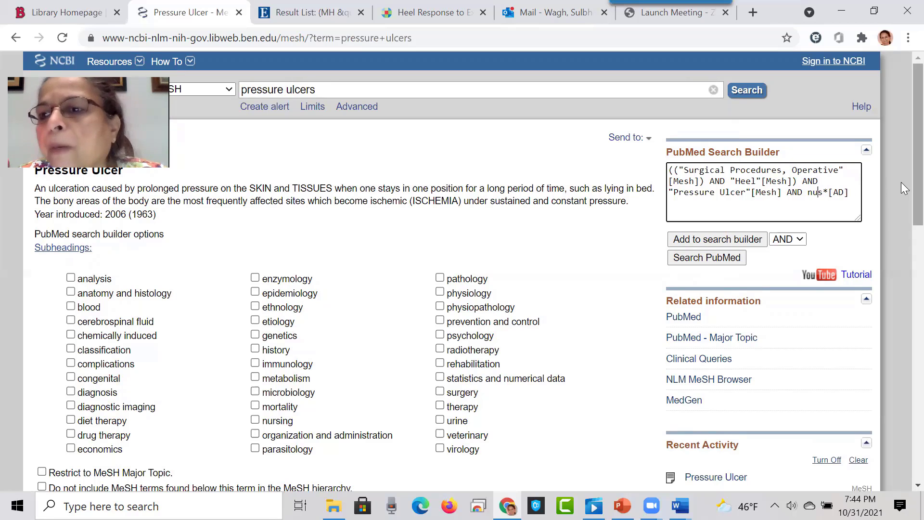
{"action": "type", "text": "r"}
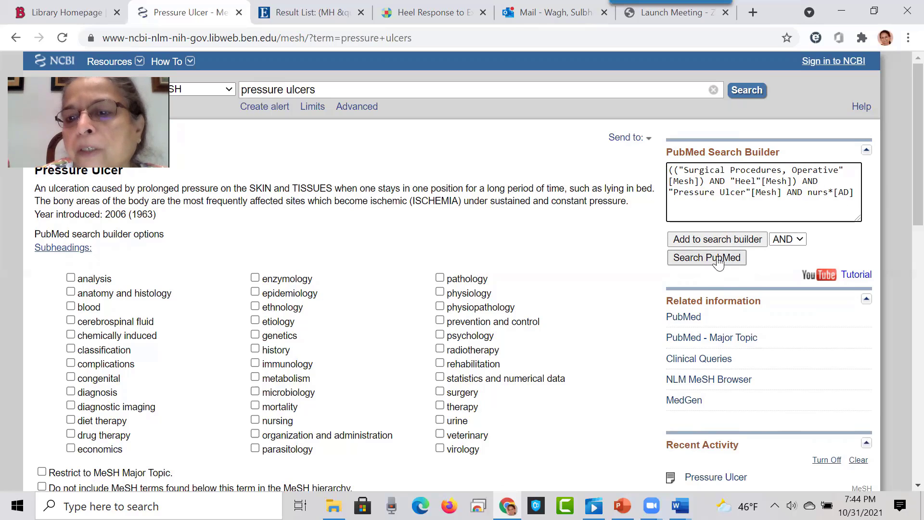
{"action": "left_click", "coordinate": [718, 259]}
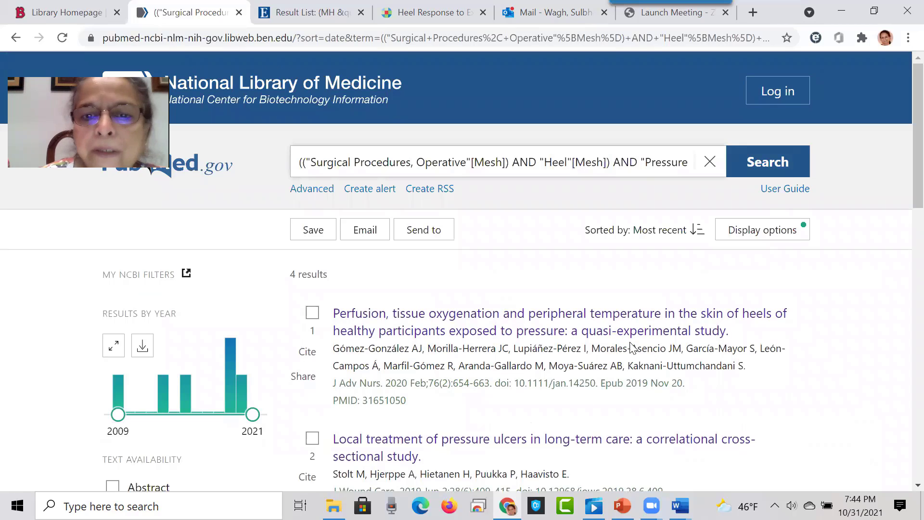
Step: Look through the PubMed results and open the article "Can pressure mapping prevent ulcers?"
{"action": "scroll", "coordinate": [817, 356], "scroll_direction": "down", "scroll_amount": 5}
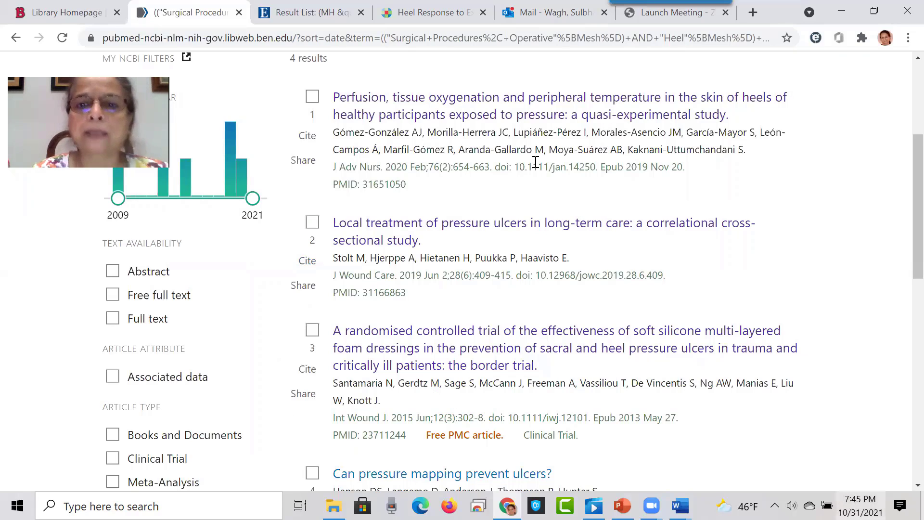
{"action": "scroll", "coordinate": [536, 163], "scroll_direction": "down", "scroll_amount": 4}
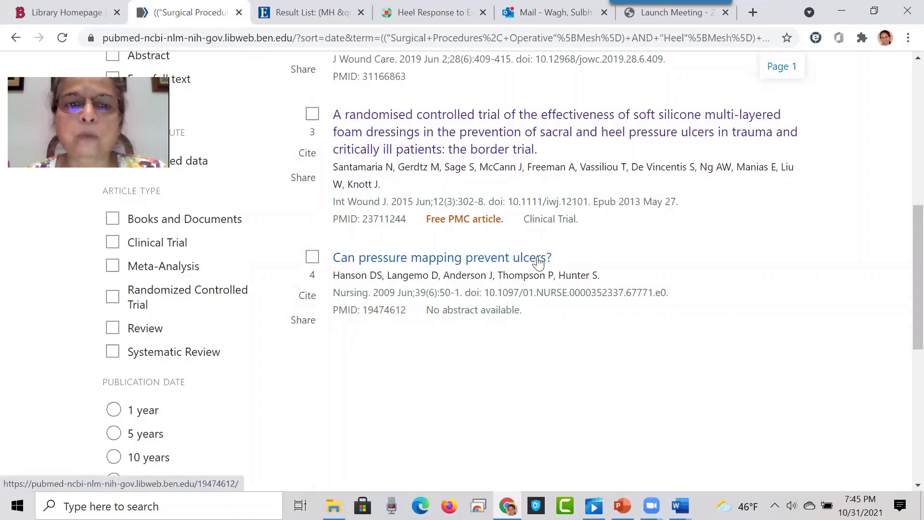
{"action": "left_click", "coordinate": [483, 261]}
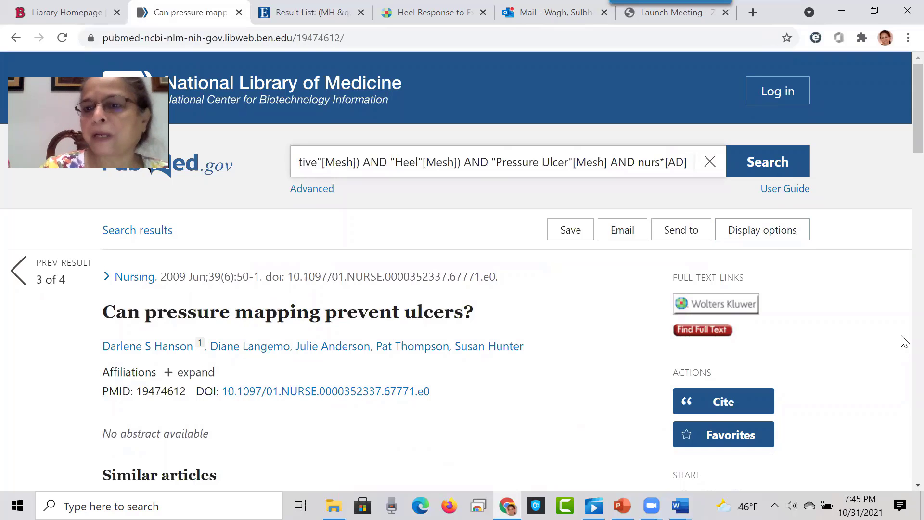
Step: Go to the MeSH terms section of the article record and review the headings and subheadings assigned to it
{"action": "scroll", "coordinate": [903, 341], "scroll_direction": "down", "scroll_amount": 5}
{"action": "scroll", "coordinate": [902, 340], "scroll_direction": "down", "scroll_amount": 5}
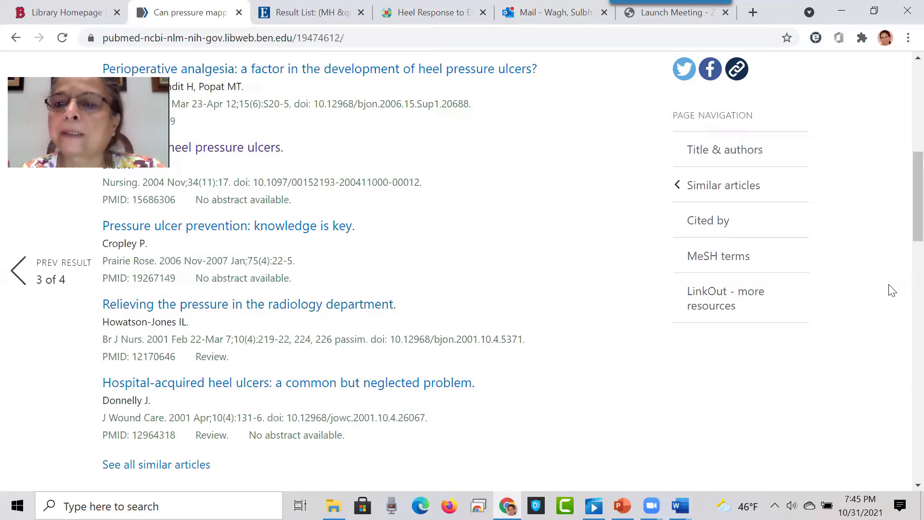
{"action": "left_click", "coordinate": [739, 260]}
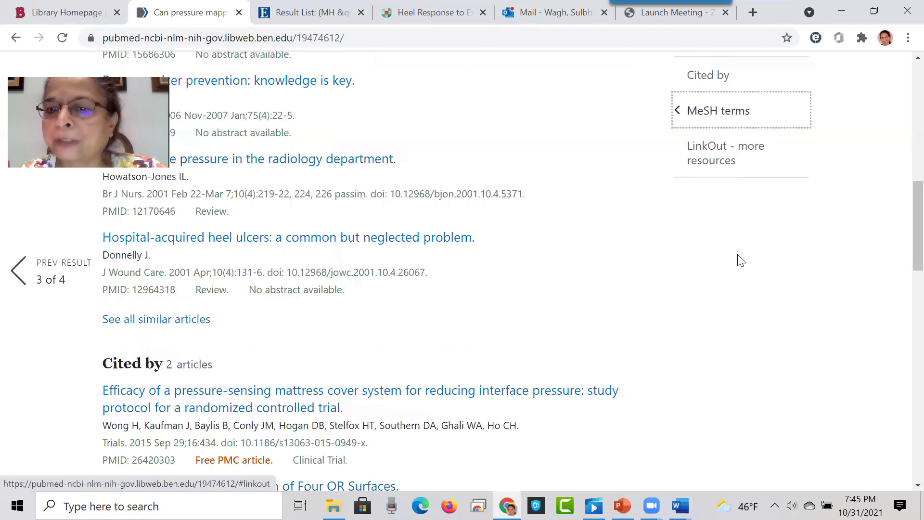
{"action": "scroll", "coordinate": [739, 260], "scroll_direction": "up", "scroll_amount": 3}
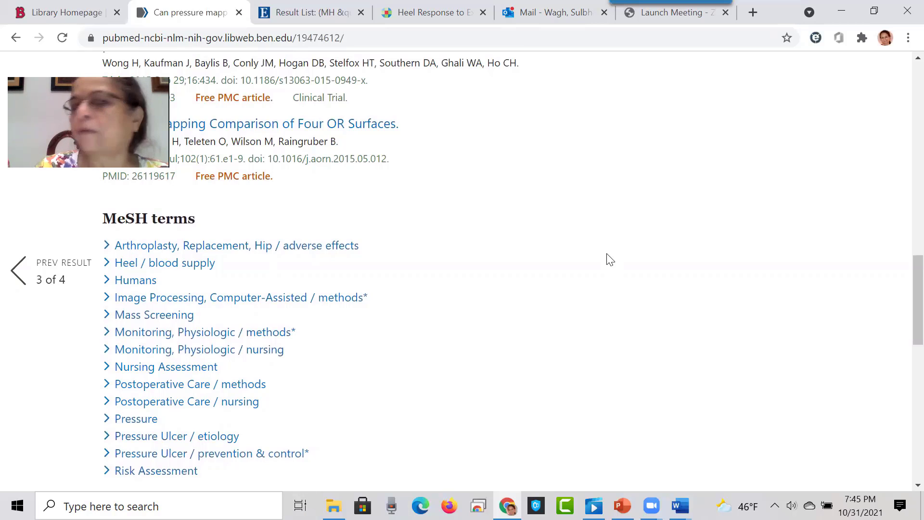
Step: Examine the "Cited by" and "Similar articles" sections of the article record for related papers
{"action": "scroll", "coordinate": [714, 291], "scroll_direction": "up", "scroll_amount": 5}
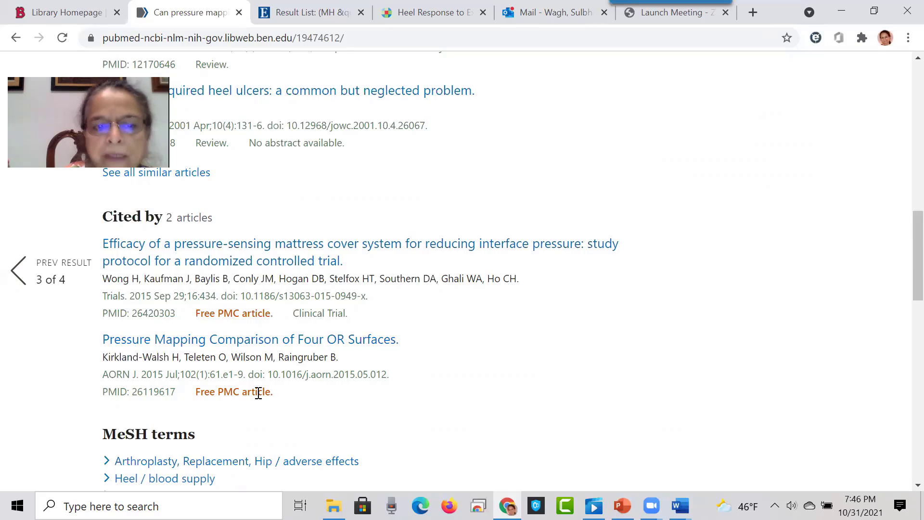
{"action": "scroll", "coordinate": [823, 322], "scroll_direction": "up", "scroll_amount": 6}
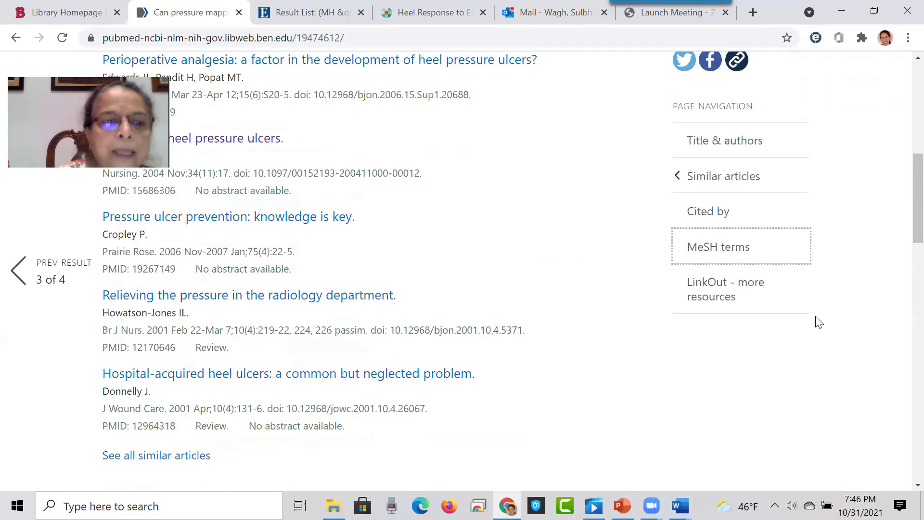
{"action": "scroll", "coordinate": [819, 322], "scroll_direction": "up", "scroll_amount": 1}
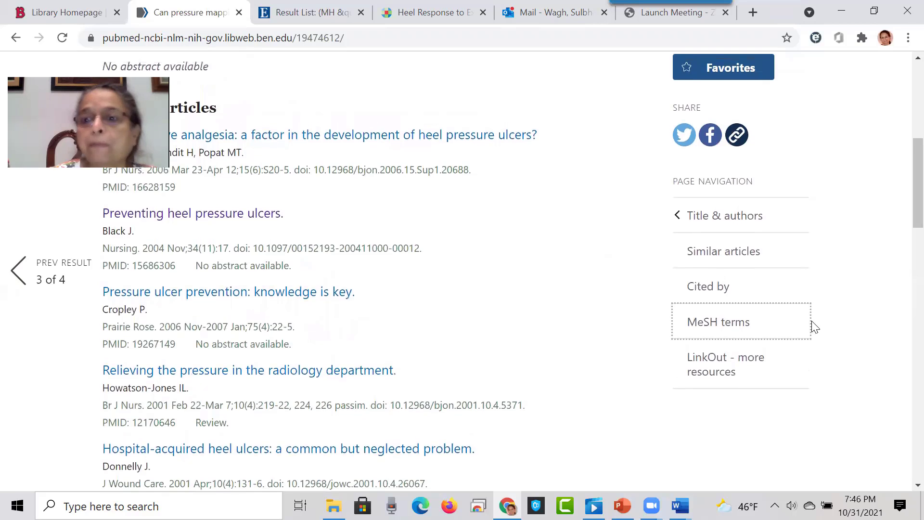
{"action": "scroll", "coordinate": [815, 324], "scroll_direction": "down", "scroll_amount": 1}
{"action": "scroll", "coordinate": [815, 327], "scroll_direction": "down", "scroll_amount": 4}
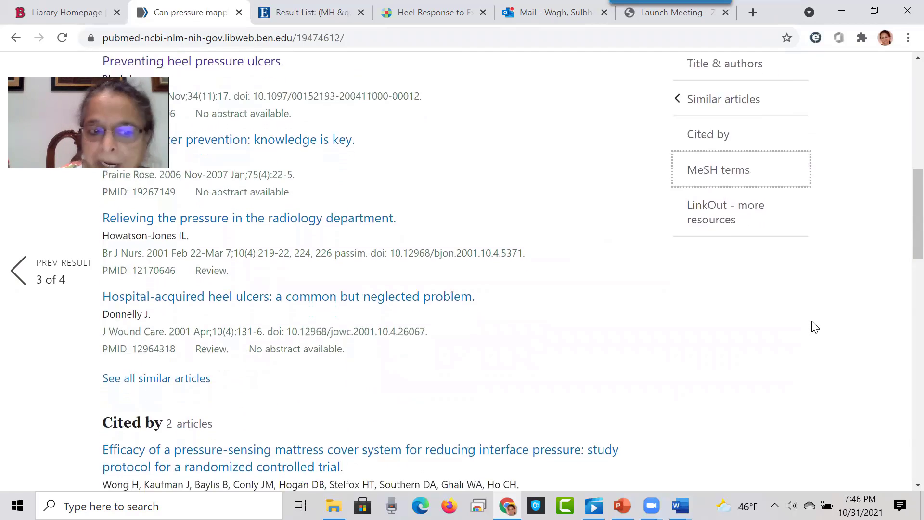
{"action": "scroll", "coordinate": [815, 327], "scroll_direction": "down", "scroll_amount": 2}
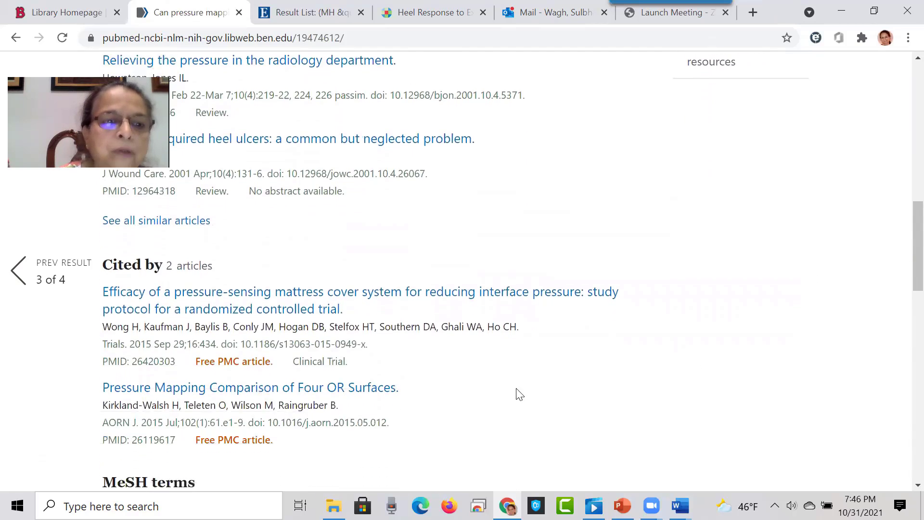
{"action": "scroll", "coordinate": [231, 403], "scroll_direction": "down", "scroll_amount": 1}
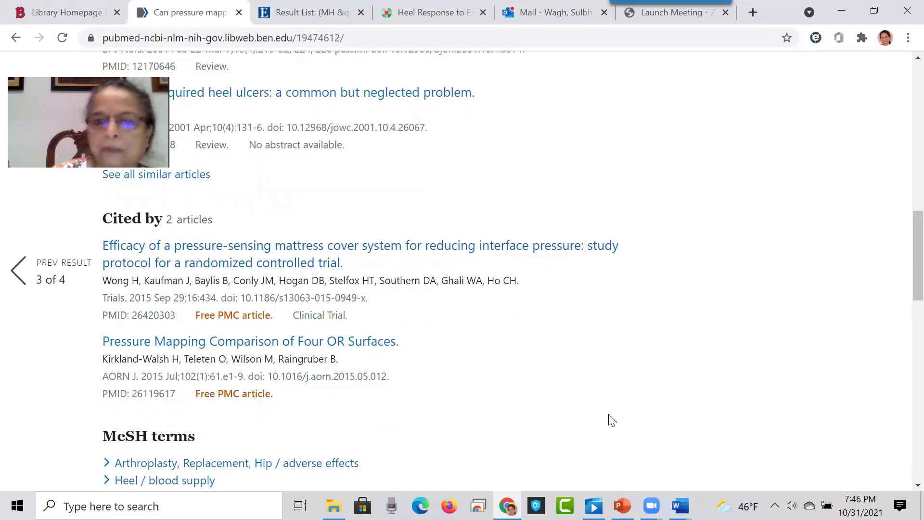
{"action": "scroll", "coordinate": [612, 420], "scroll_direction": "up", "scroll_amount": 7}
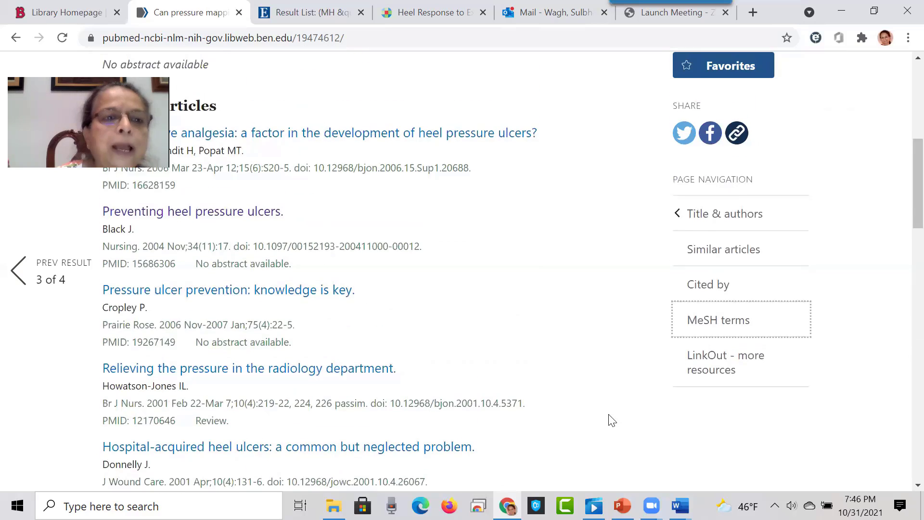
{"action": "scroll", "coordinate": [612, 420], "scroll_direction": "up", "scroll_amount": 3}
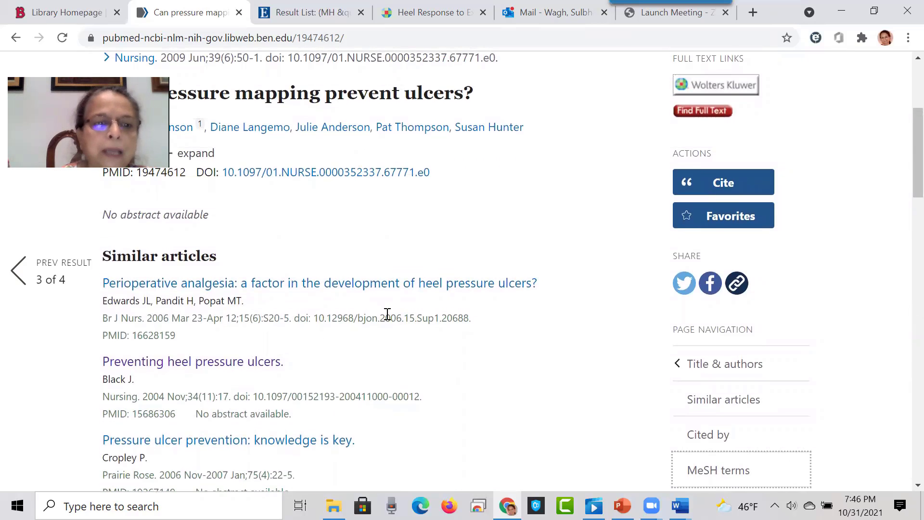
{"action": "scroll", "coordinate": [452, 299], "scroll_direction": "down", "scroll_amount": 3}
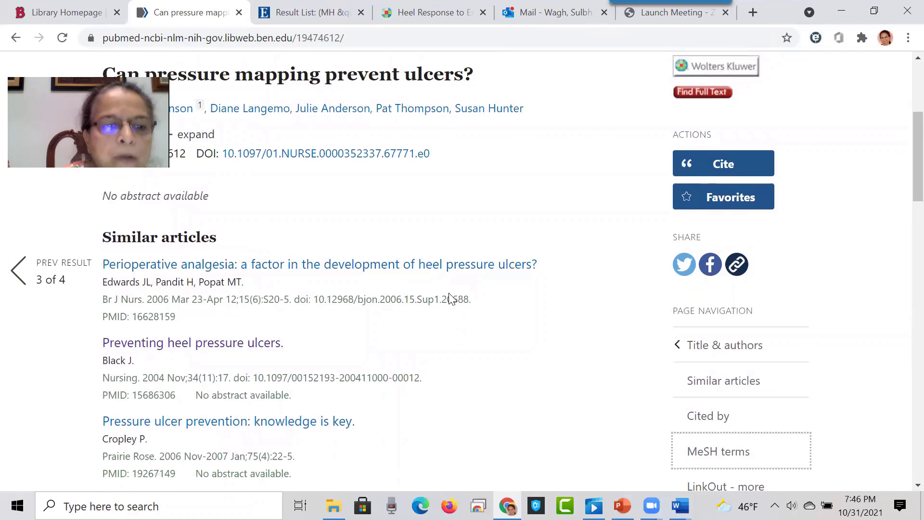
{"action": "scroll", "coordinate": [452, 299], "scroll_direction": "down", "scroll_amount": 3}
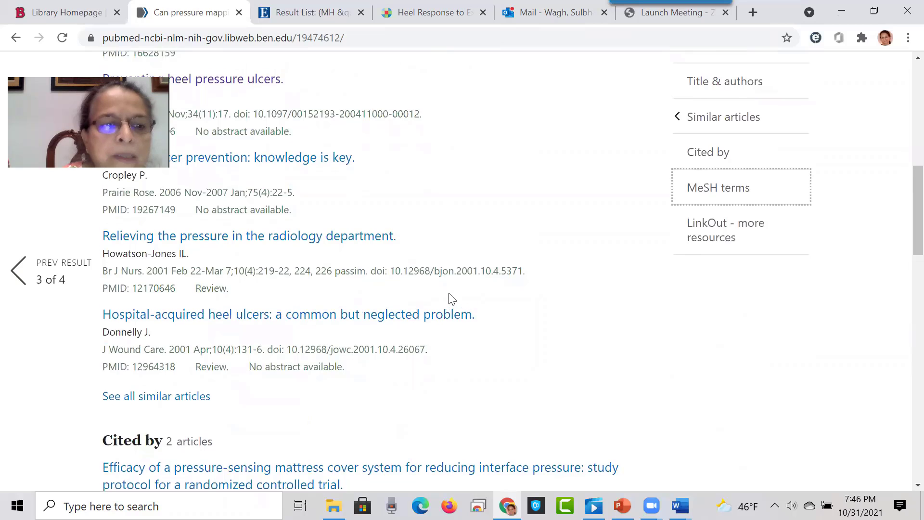
Step: Open the full list of similar articles for this record and review the entries
{"action": "left_click", "coordinate": [184, 396]}
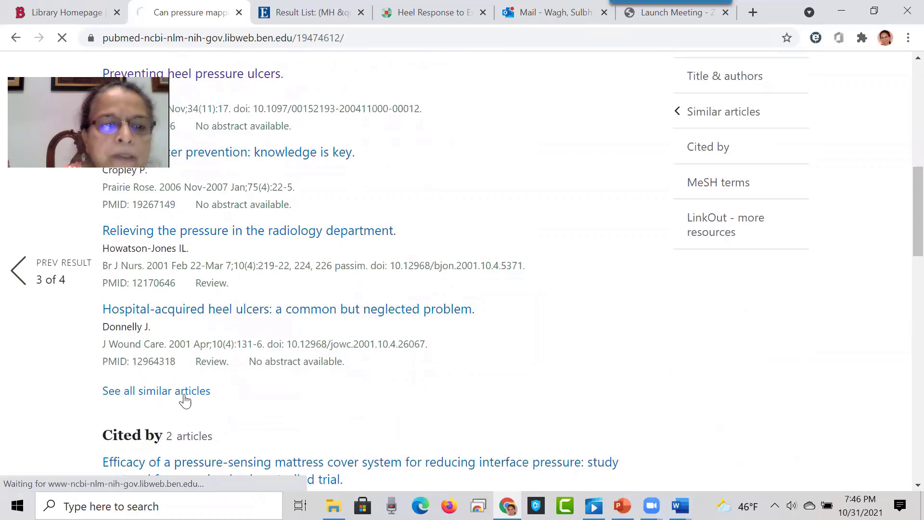
{"action": "scroll", "coordinate": [608, 424], "scroll_direction": "down", "scroll_amount": 6}
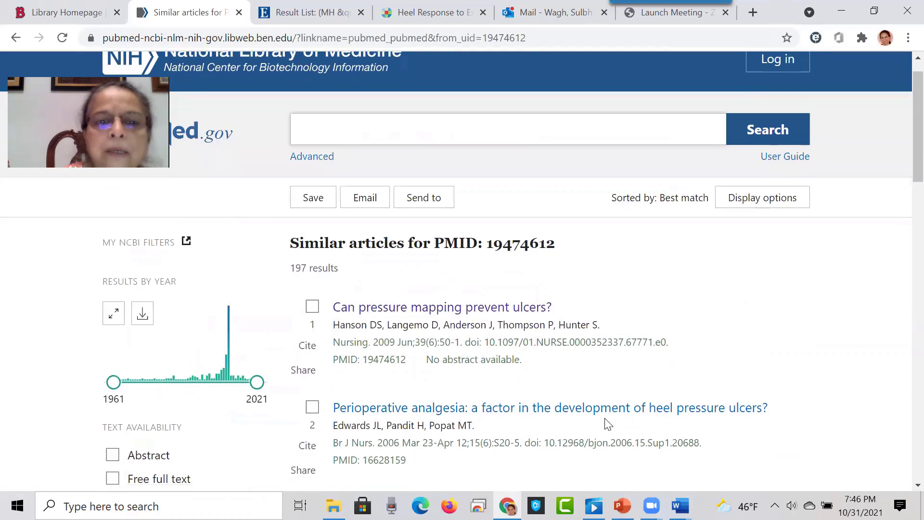
{"action": "scroll", "coordinate": [608, 424], "scroll_direction": "up", "scroll_amount": 1}
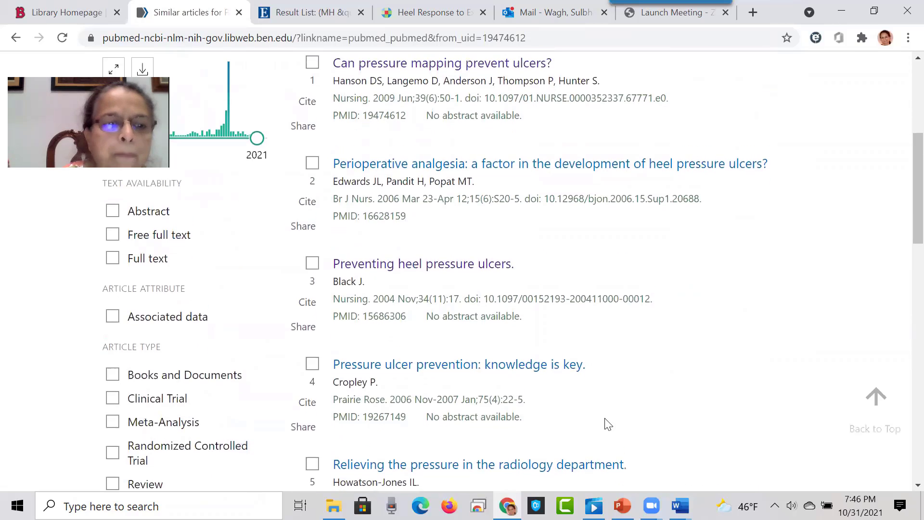
{"action": "scroll", "coordinate": [609, 424], "scroll_direction": "down", "scroll_amount": 4}
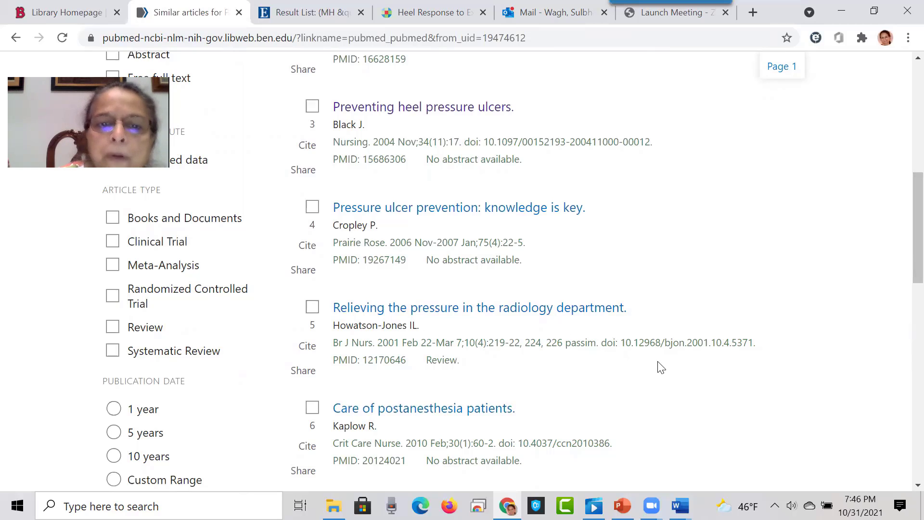
{"action": "scroll", "coordinate": [659, 367], "scroll_direction": "up", "scroll_amount": 9}
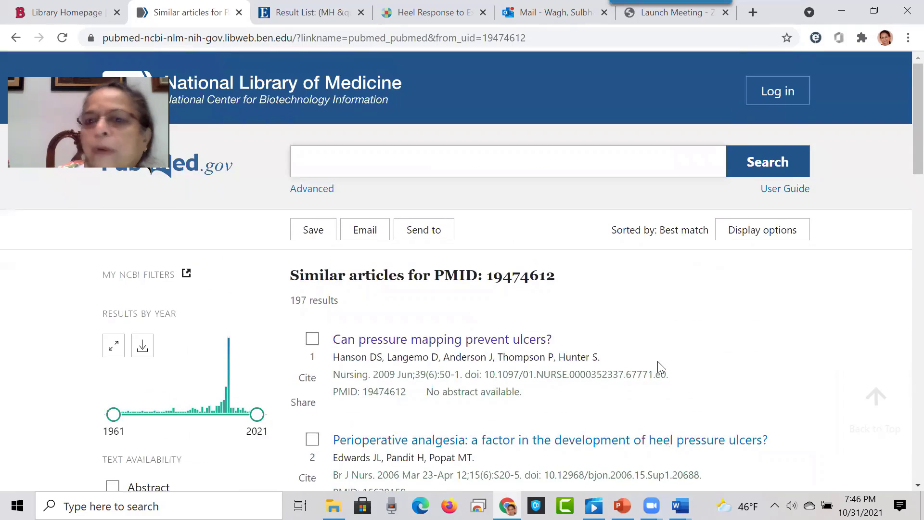
Step: Return from the similar articles list to the start of the original PubMed search results
{"action": "left_click", "coordinate": [15, 41]}
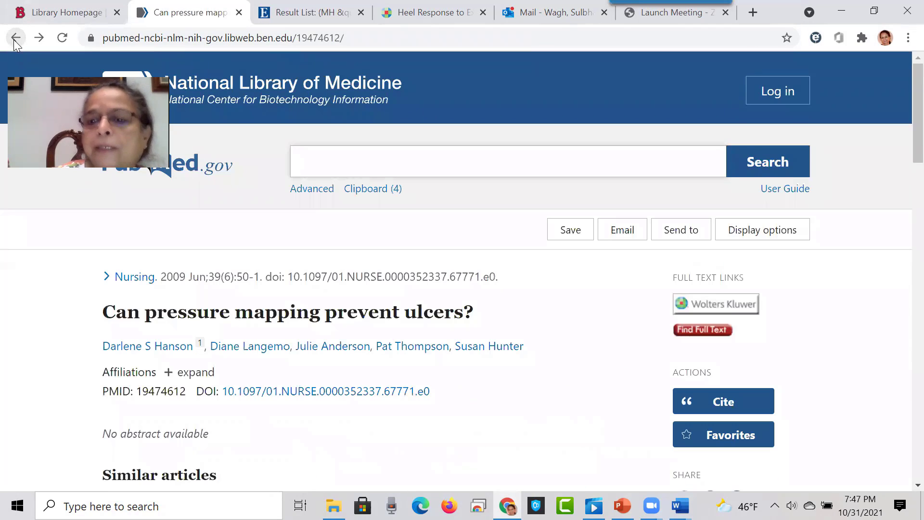
{"action": "left_click", "coordinate": [15, 37]}
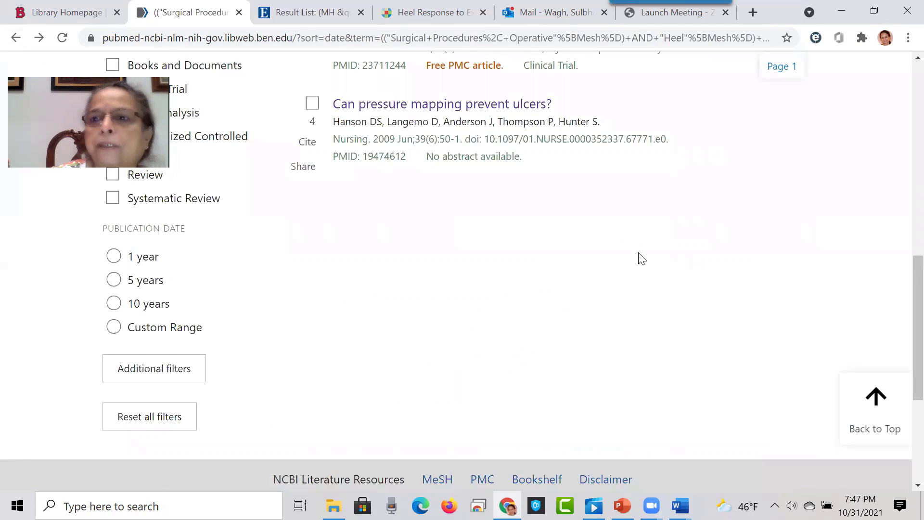
{"action": "scroll", "coordinate": [639, 258], "scroll_direction": "up", "scroll_amount": 10}
{"action": "scroll", "coordinate": [640, 258], "scroll_direction": "up", "scroll_amount": 2}
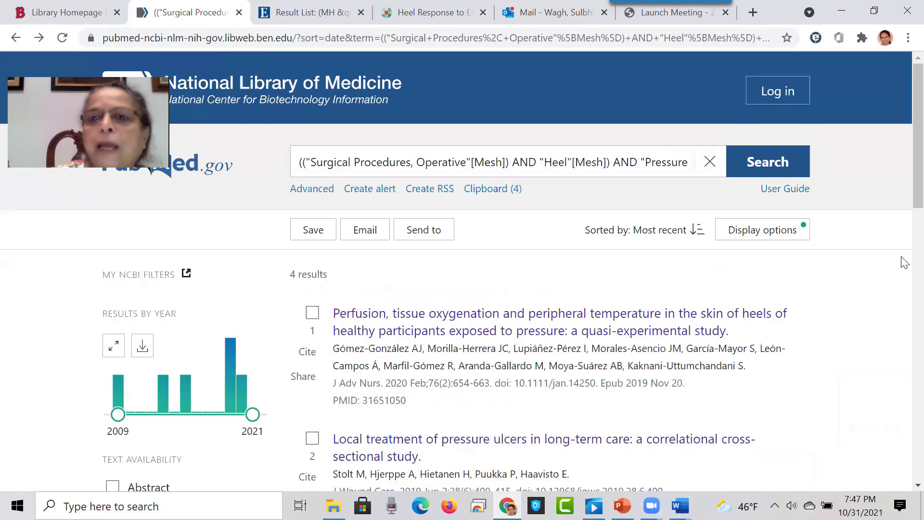
{"action": "left_click", "coordinate": [16, 39]}
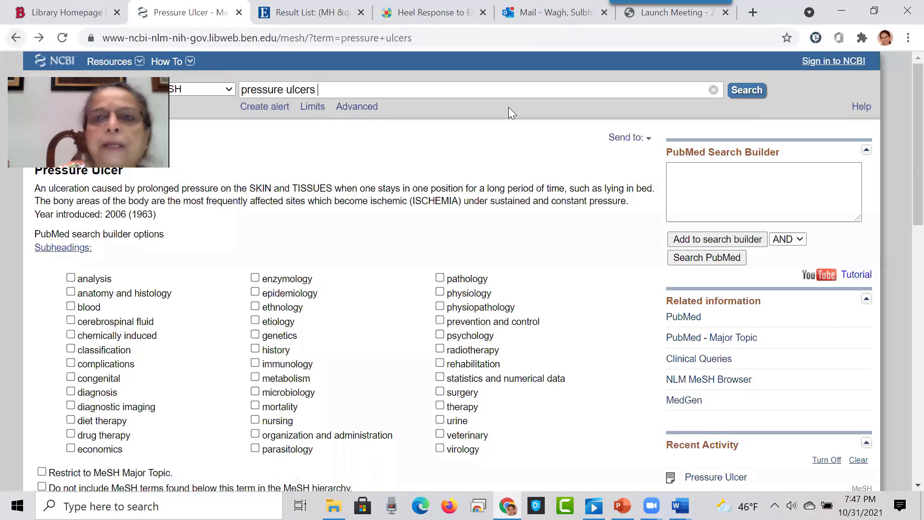
{"action": "left_click", "coordinate": [708, 177]}
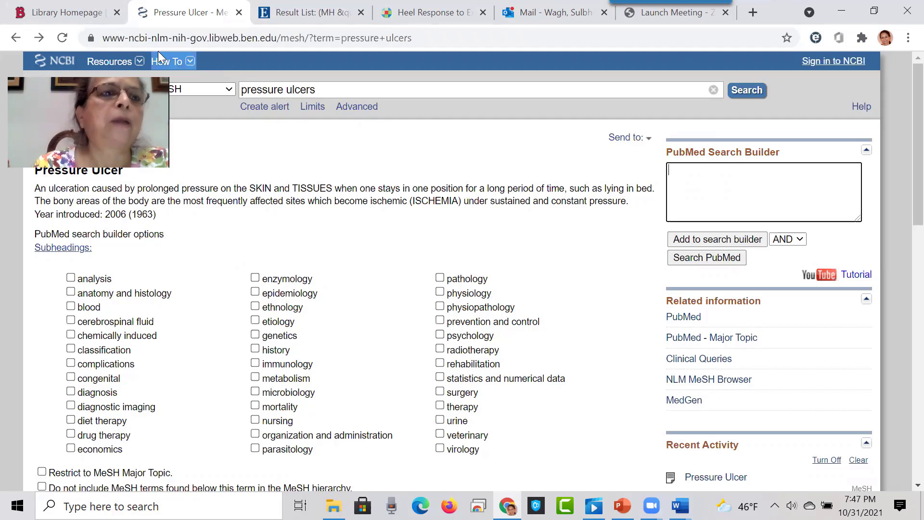
{"action": "left_click", "coordinate": [42, 43]}
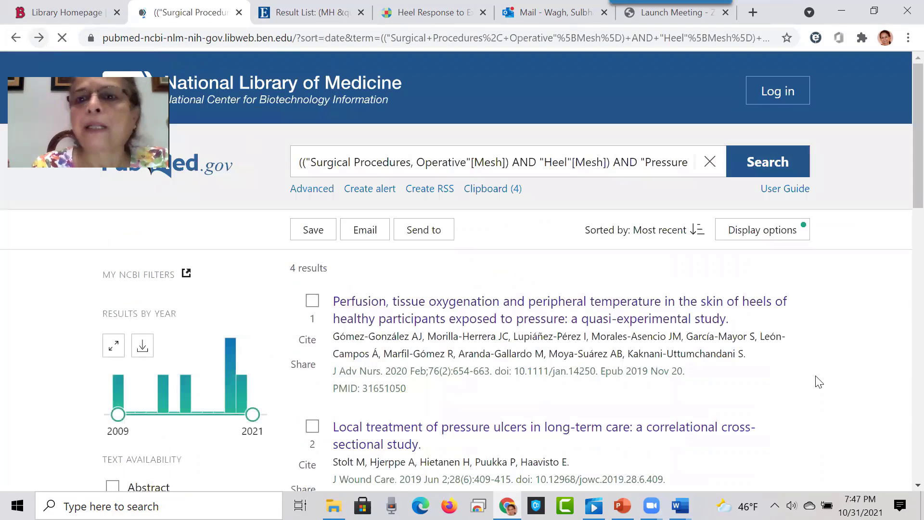
Step: Inspect the end of the query in the PubMed search box, including the nurs*[AD] term
{"action": "left_click", "coordinate": [645, 164]}
{"action": "key", "text": "Right"}
{"action": "key", "text": "Right"}
{"action": "key", "text": "Right"}
{"action": "key", "text": "Right"}
{"action": "key", "text": "Right"}
{"action": "key", "text": "Right"}
{"action": "key", "text": "Right"}
{"action": "key", "text": "Right"}
{"action": "key", "text": "Right"}
{"action": "key", "text": "Right"}
{"action": "key", "text": "Right"}
{"action": "key", "text": "Right"}
{"action": "key", "text": "Right"}
{"action": "key", "text": "Right"}
{"action": "key", "text": "Right"}
{"action": "key", "text": "Right"}
{"action": "key", "text": "Right"}
{"action": "key", "text": "Right"}
{"action": "key", "text": "Right"}
{"action": "key", "text": "Right"}
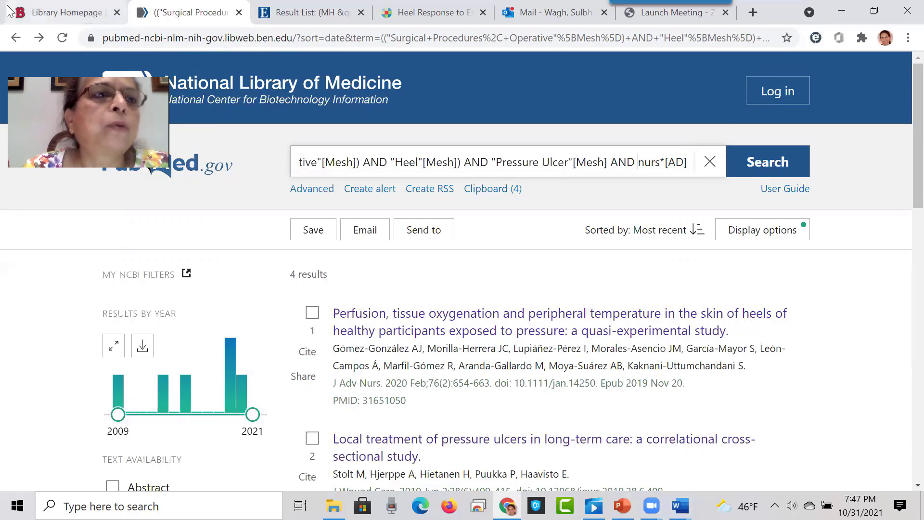
Step: Return to the MeSH database, search for "clinical nursing research", and add that MeSH term to the PubMed search builder
{"action": "left_click", "coordinate": [19, 40]}
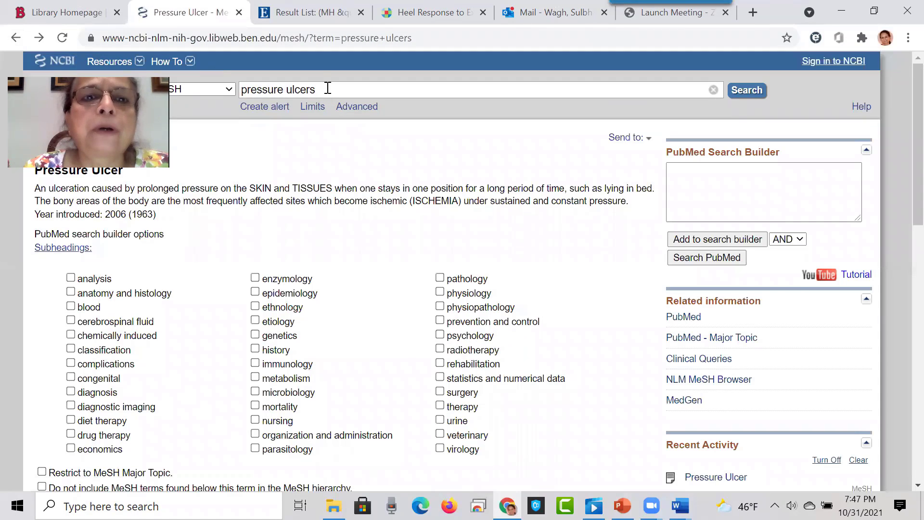
{"action": "left_click_drag", "start_coordinate": [329, 89], "coordinate": [183, 89]}
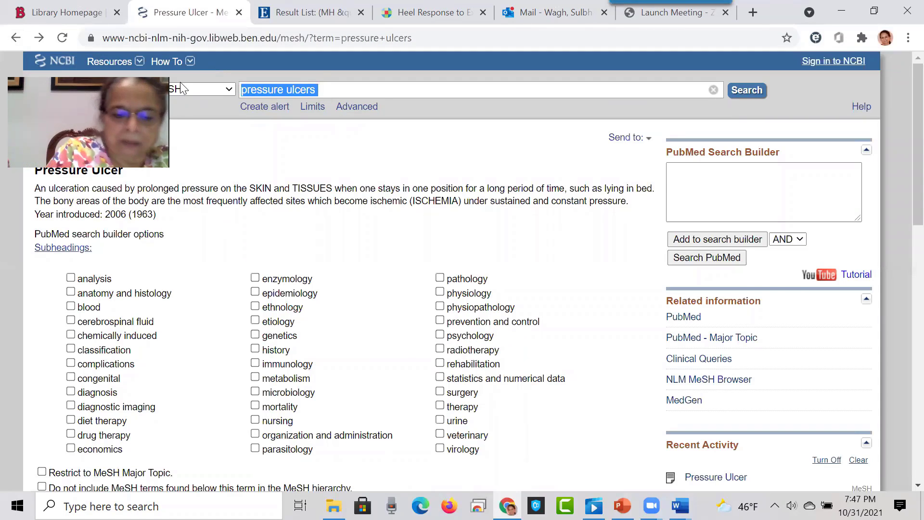
{"action": "type", "text": "cli"}
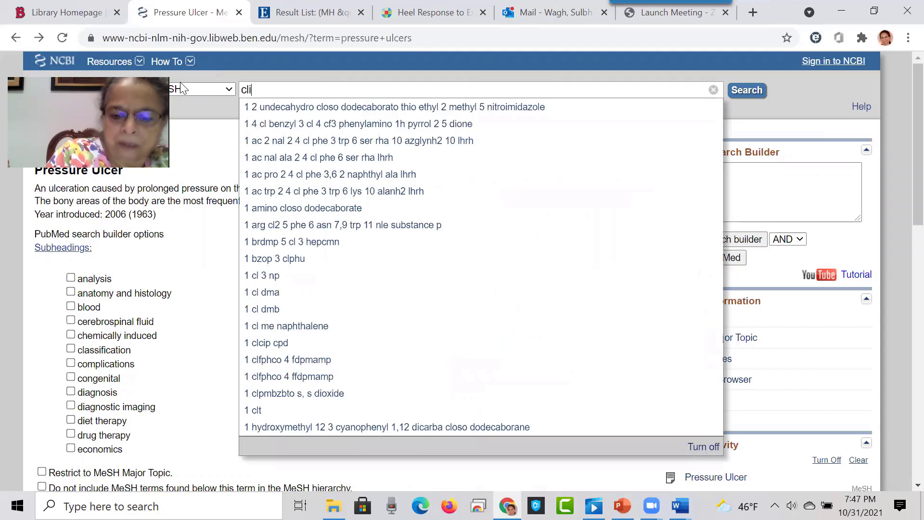
{"action": "type", "text": "nical "}
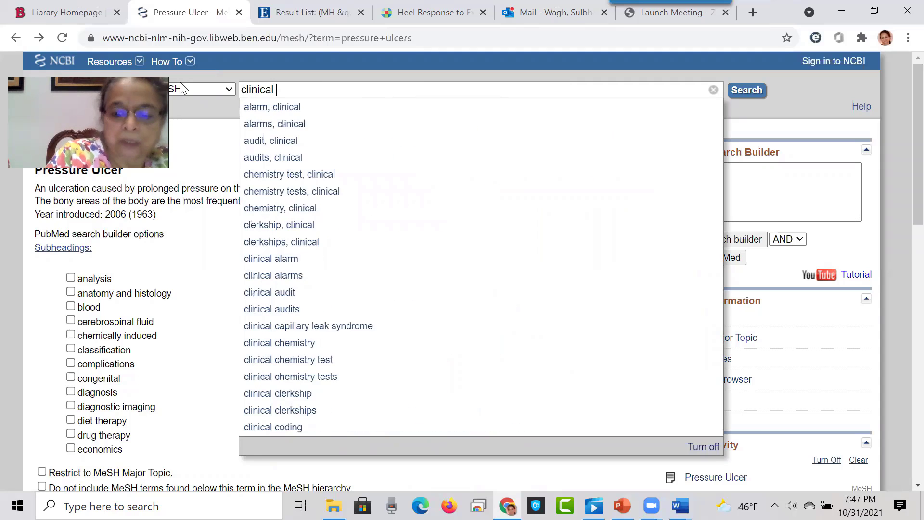
{"action": "type", "text": "nursin"}
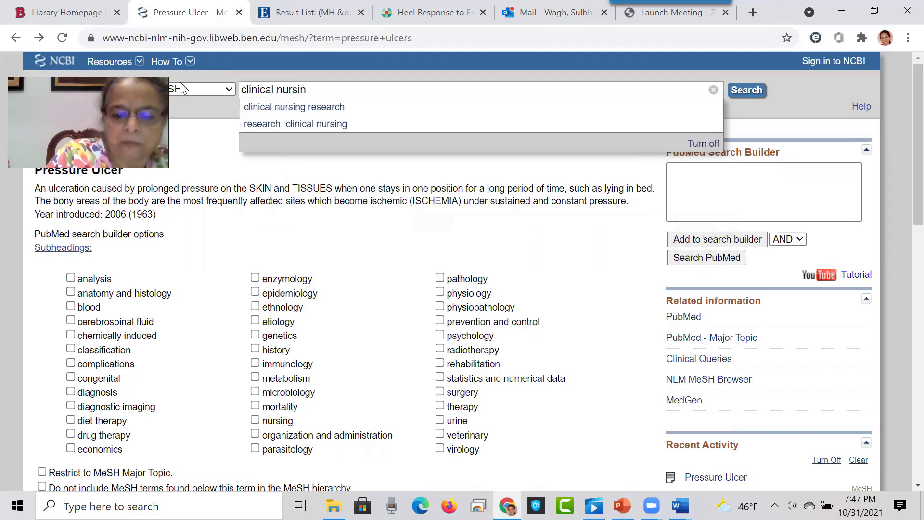
{"action": "type", "text": "g research"}
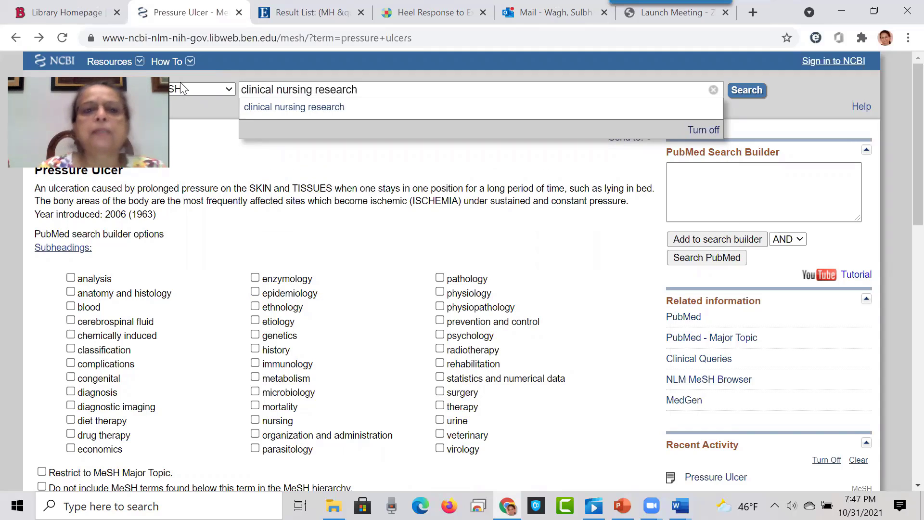
{"action": "left_click", "coordinate": [750, 91]}
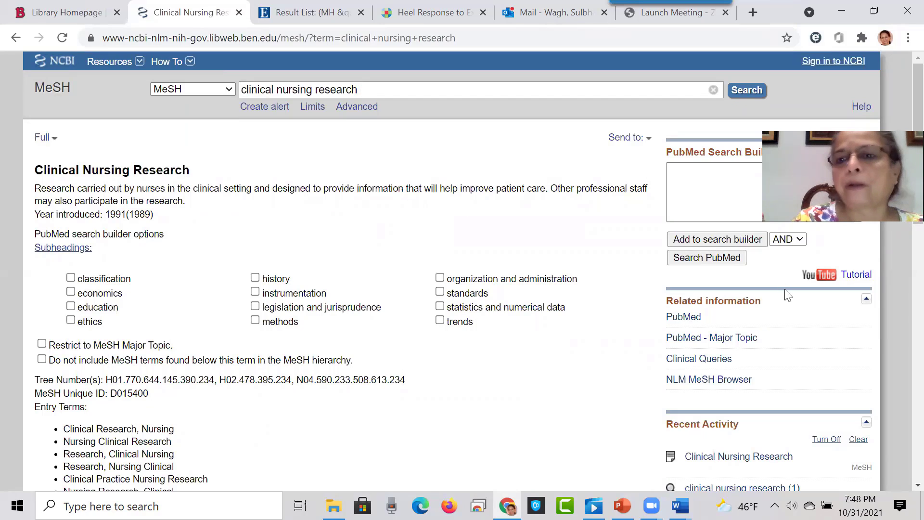
{"action": "left_click", "coordinate": [705, 241]}
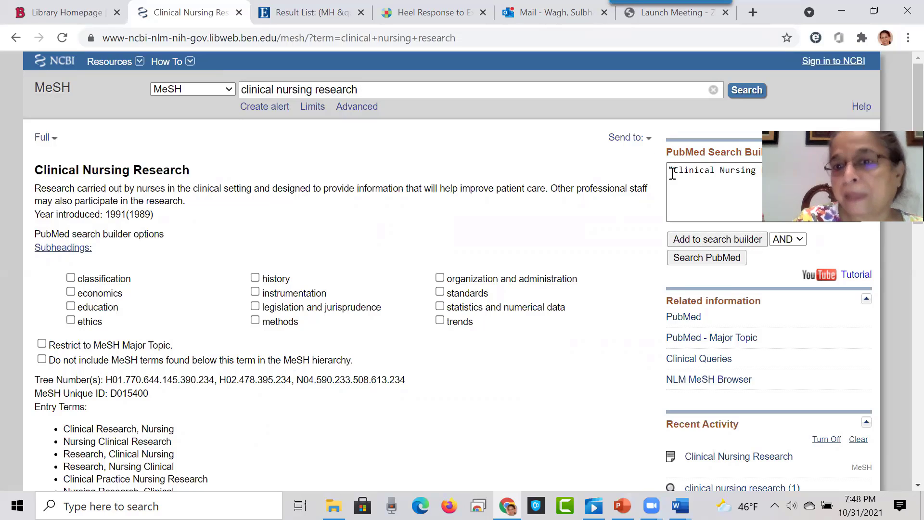